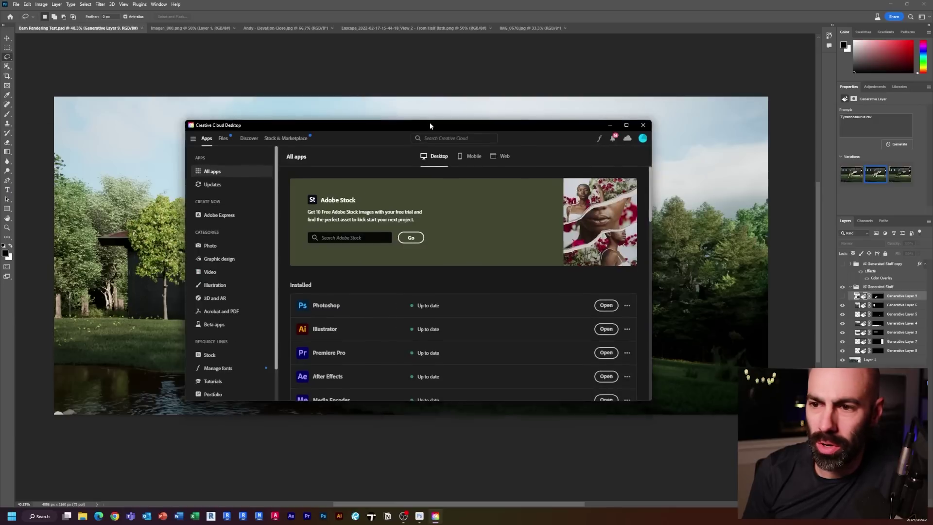
# Step: Reposition the Creative Cloud Desktop window and show its list of beta apps
pyautogui.moveTo(430, 123); pyautogui.dragTo(420, 103)
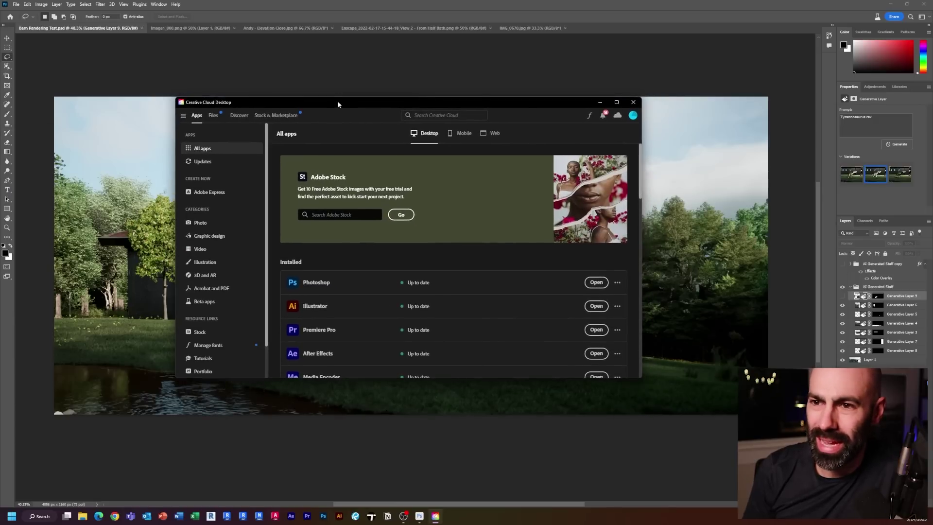
pyautogui.moveTo(340, 101); pyautogui.dragTo(325, 92)
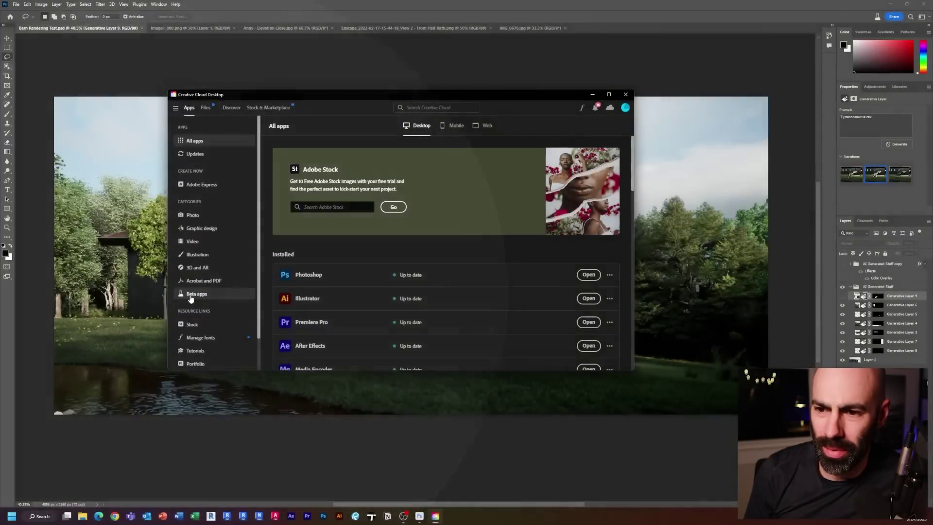
pyautogui.click(191, 295)
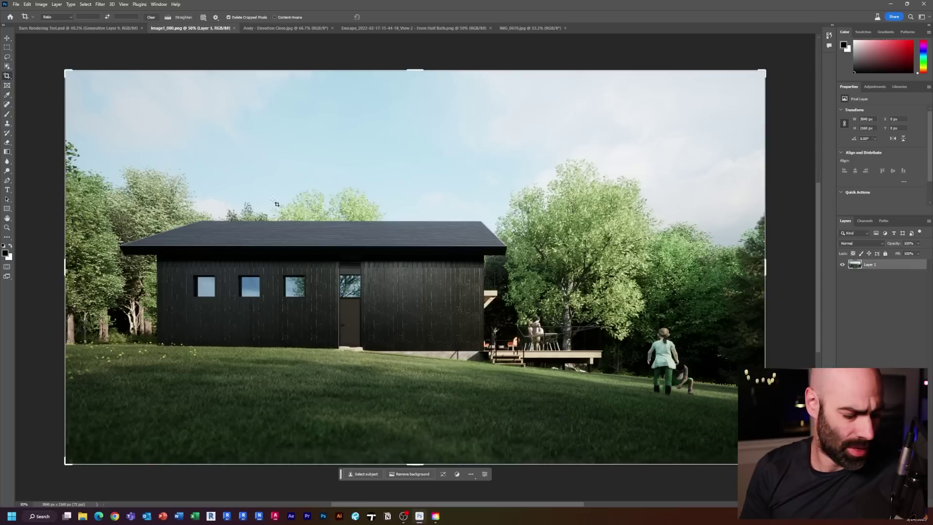
# Step: Extend the canvas of the black house rendering to the right with the Crop tool, to about 5089 px wide
pyautogui.scroll(-5, 375, 205)
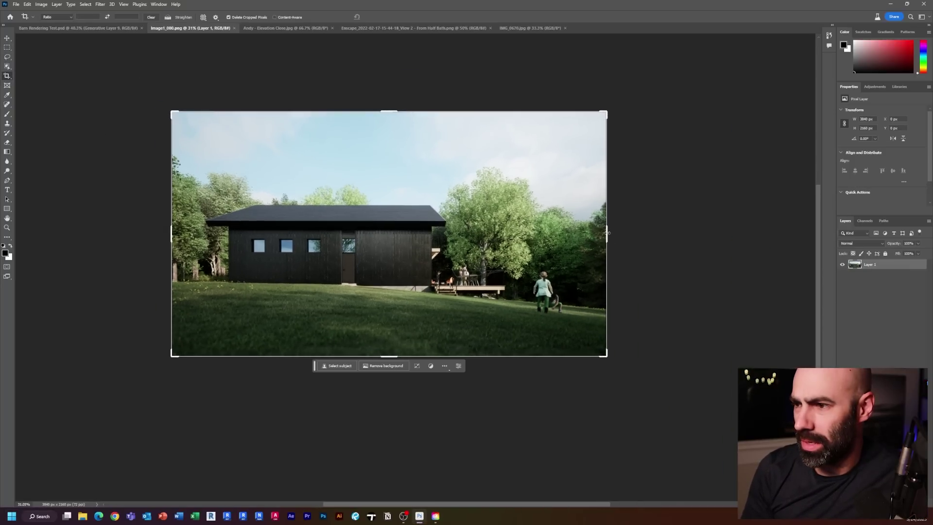
pyautogui.moveTo(606, 233); pyautogui.dragTo(681, 229)
pyautogui.press('Return')
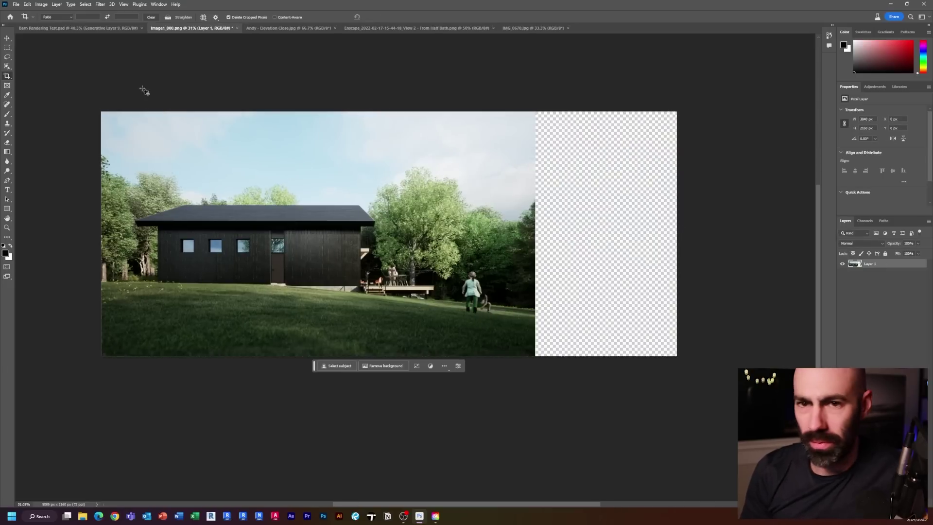
# Step: Select the empty canvas extension with the Magic Wand and fill it using Content-Aware at Normal mode and 100% opacity
pyautogui.click(8, 66)
pyautogui.click(34, 81)
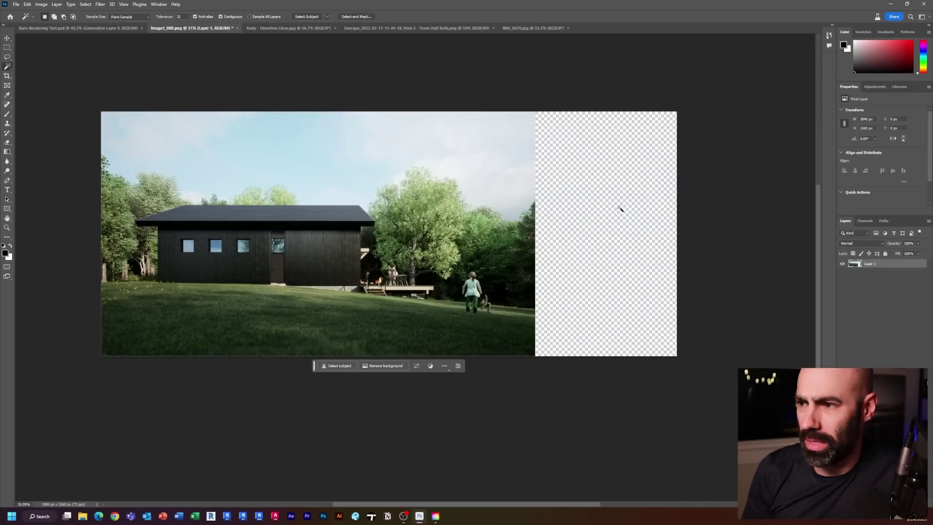
pyautogui.click(625, 208)
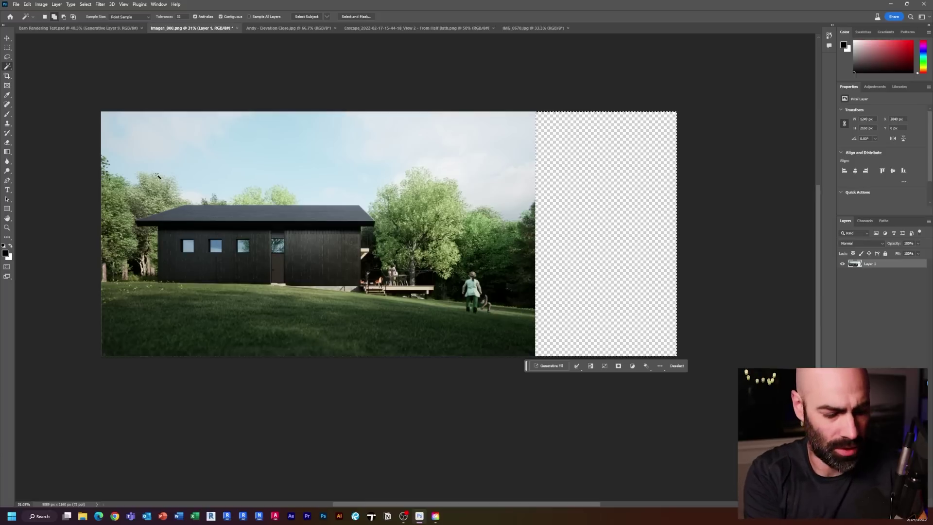
pyautogui.hotkey('shift', 'BackSpace')
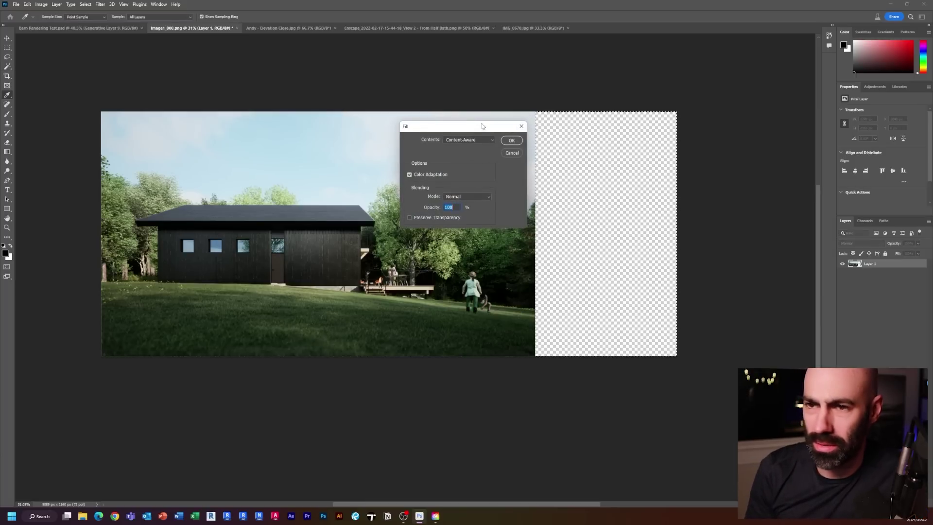
pyautogui.moveTo(483, 126); pyautogui.dragTo(466, 99)
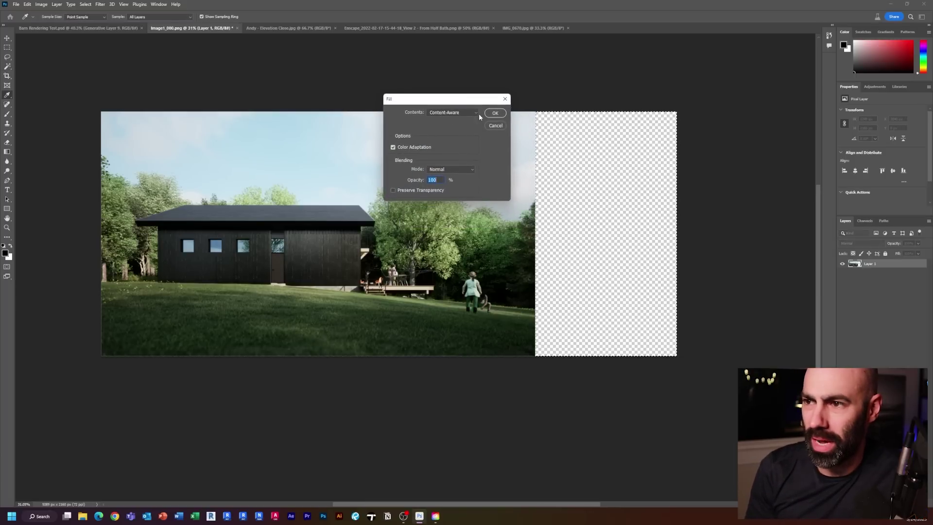
pyautogui.click(495, 113)
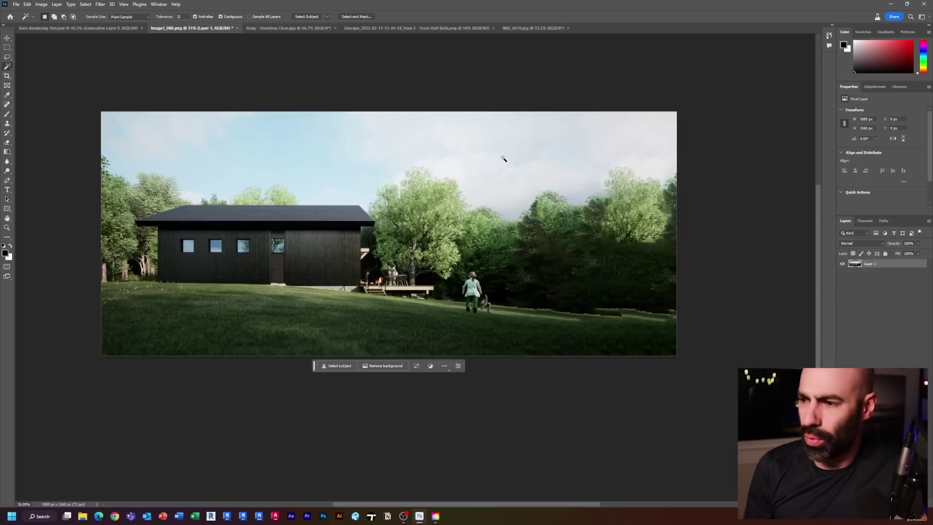
# Step: Inspect the filled extension along the tree and grass edge, reselect it and delete the content-aware fill
pyautogui.scroll(10, 656, 330)
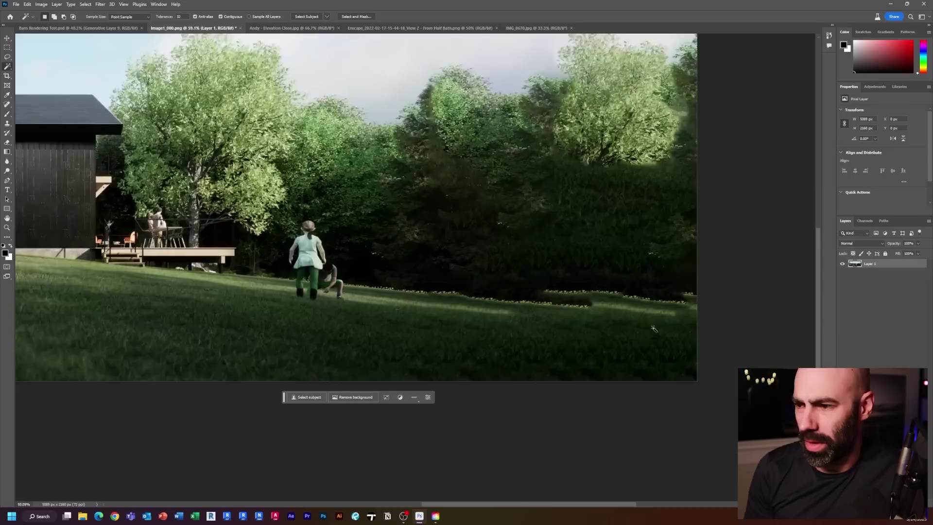
pyautogui.scroll(-6, 492, 315)
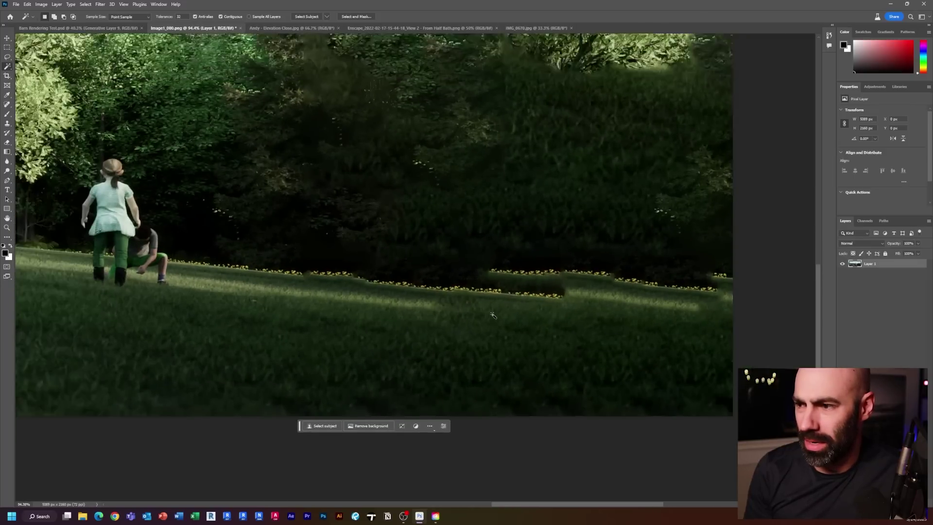
pyautogui.scroll(-1, 498, 218)
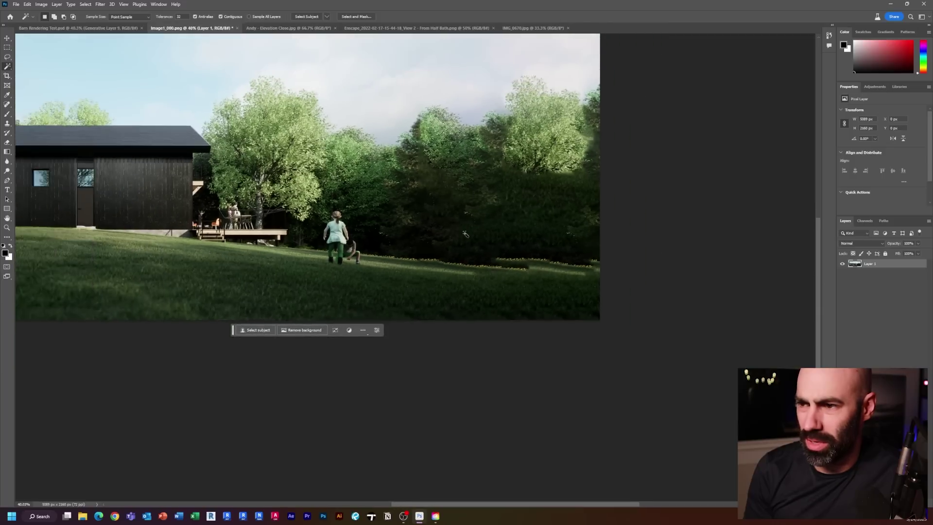
pyautogui.scroll(-1, 253, 282)
pyautogui.hotkey('ctrl', 'shift', 'd')
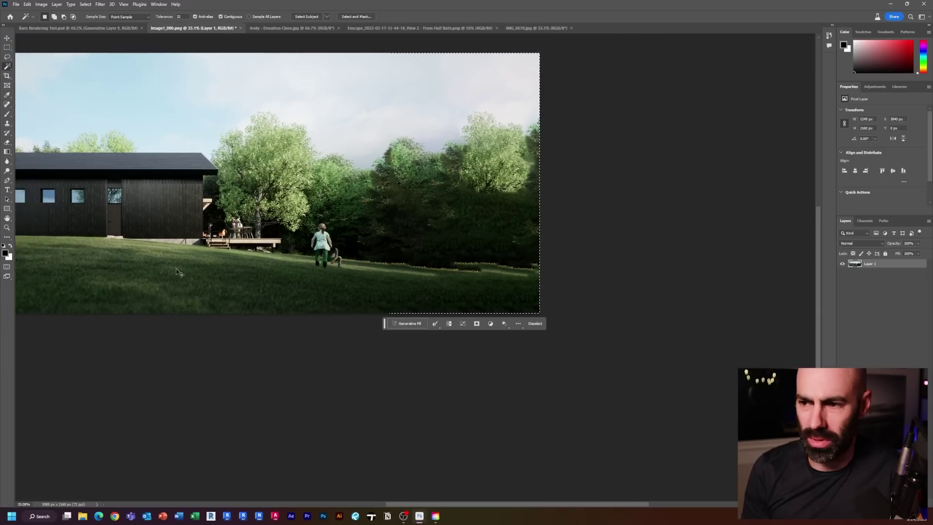
pyautogui.press('Delete')
# Step: Outline the standing girl on the lawn with the Lasso tool and replace her with a Content-Aware fill
pyautogui.scroll(4, 294, 257)
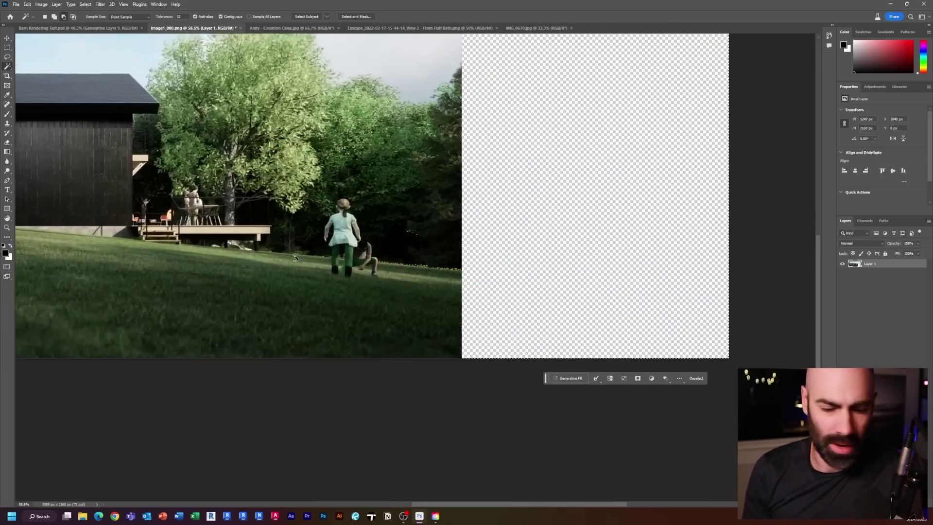
pyautogui.scroll(5, 294, 256)
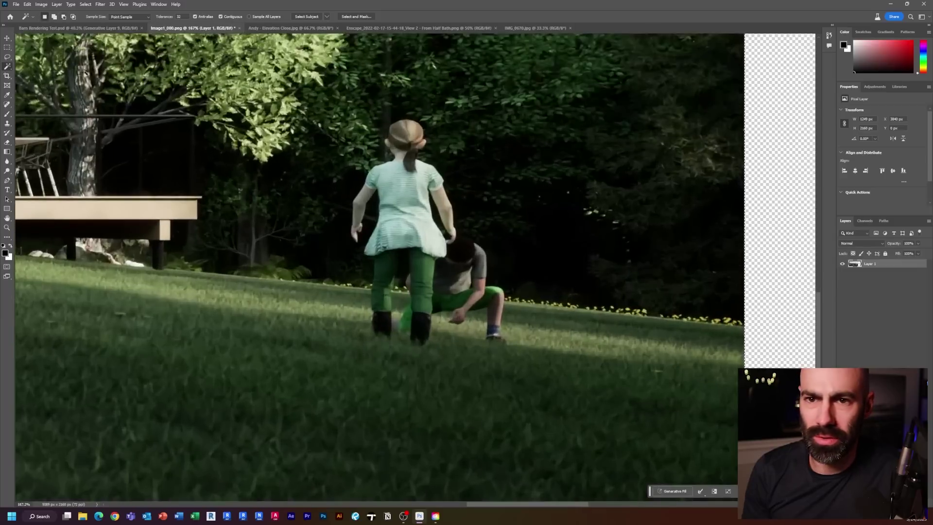
pyautogui.click(7, 57)
pyautogui.moveTo(428, 348); pyautogui.dragTo(413, 346)
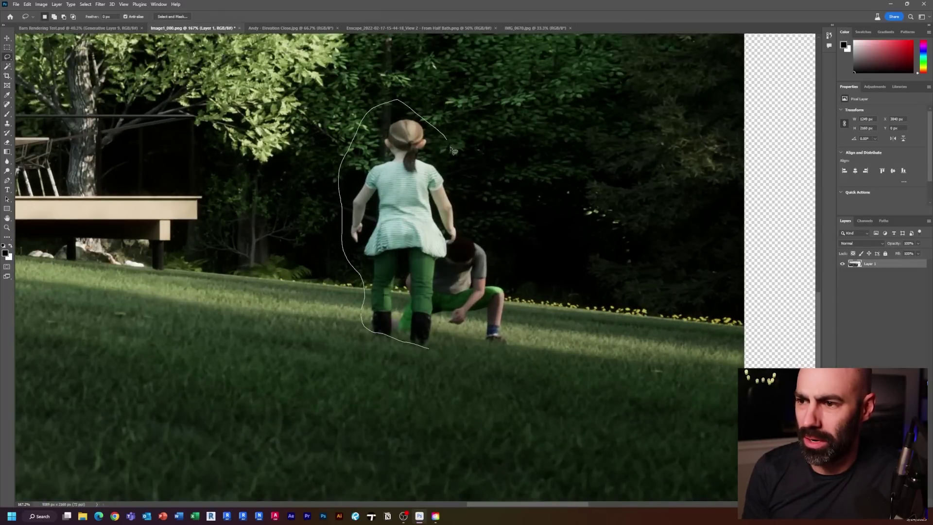
pyautogui.moveTo(428, 351); pyautogui.dragTo(427, 352)
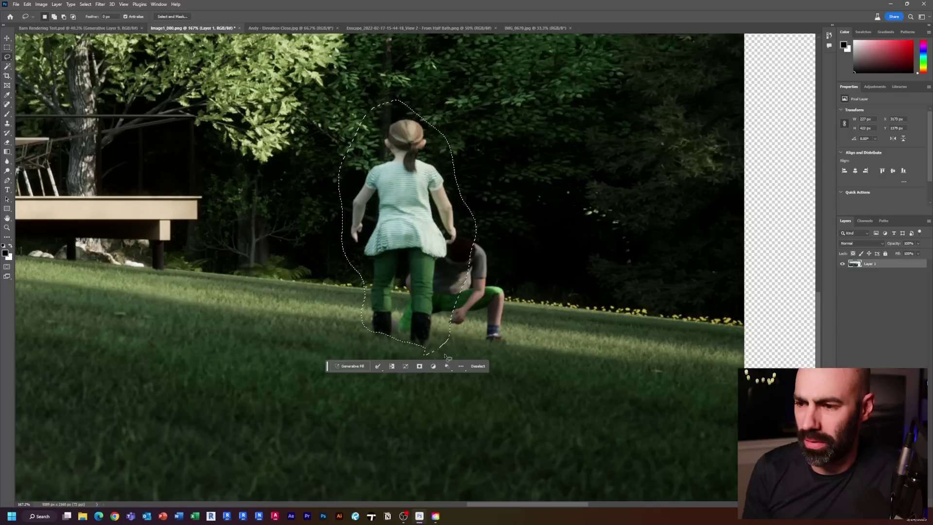
pyautogui.hotkey('shift', 'BackSpace')
pyautogui.press('Return')
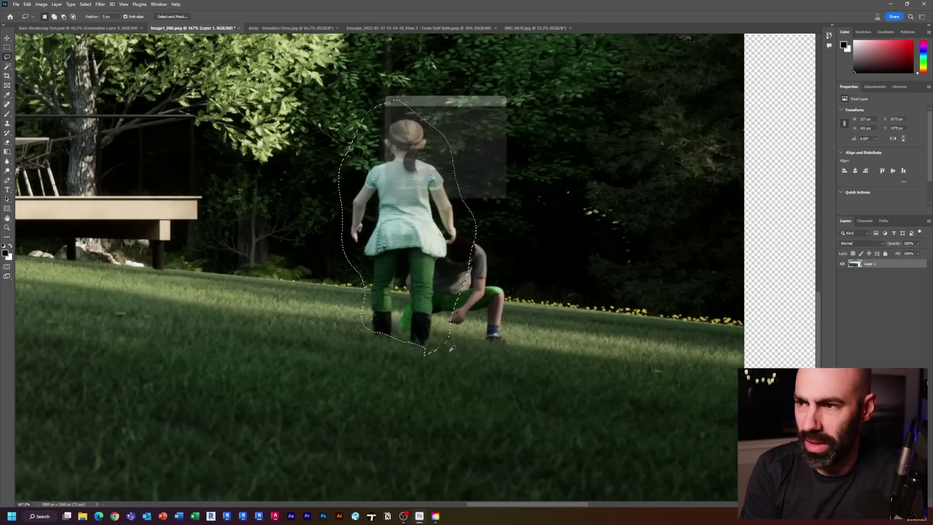
# Step: Inspect the patched area beside the crouching figure, undo the content-aware fill and remove the lasso selection
pyautogui.scroll(3, 491, 324)
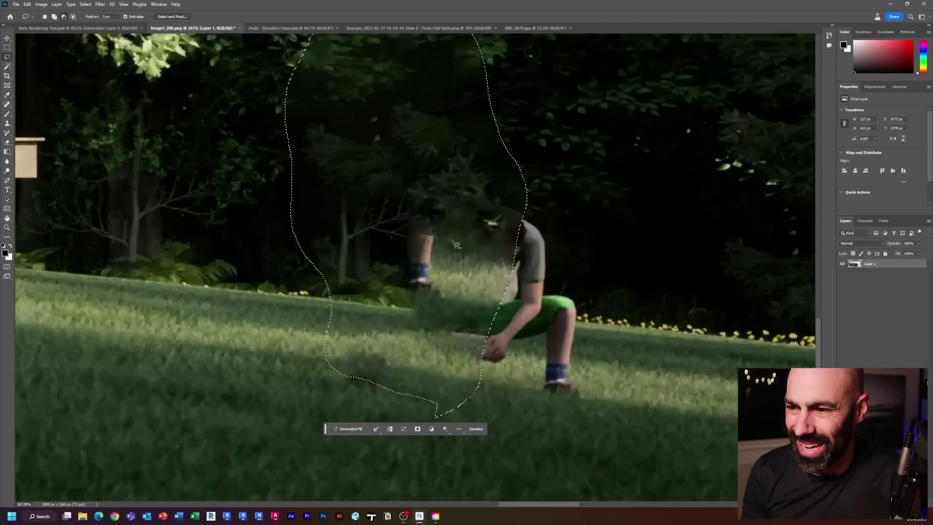
pyautogui.scroll(-5, 443, 281)
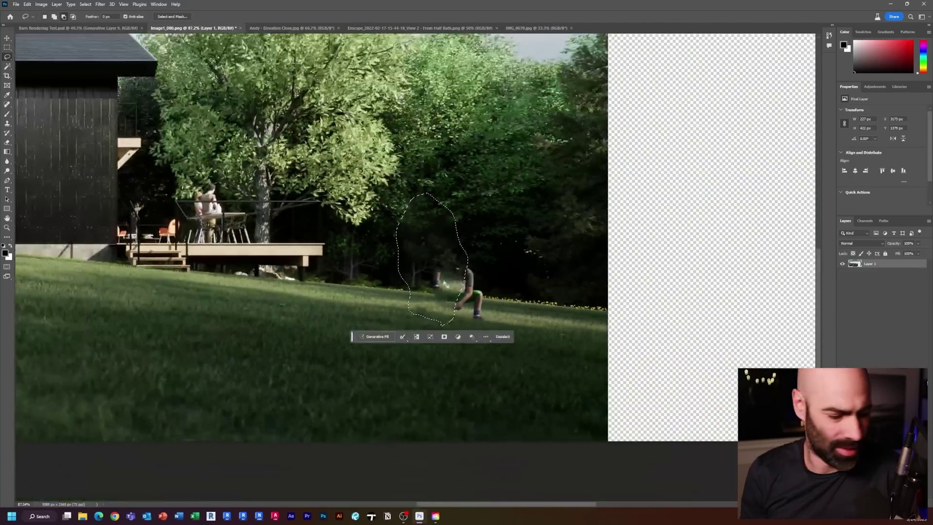
pyautogui.hotkey('ctrl', 'z')
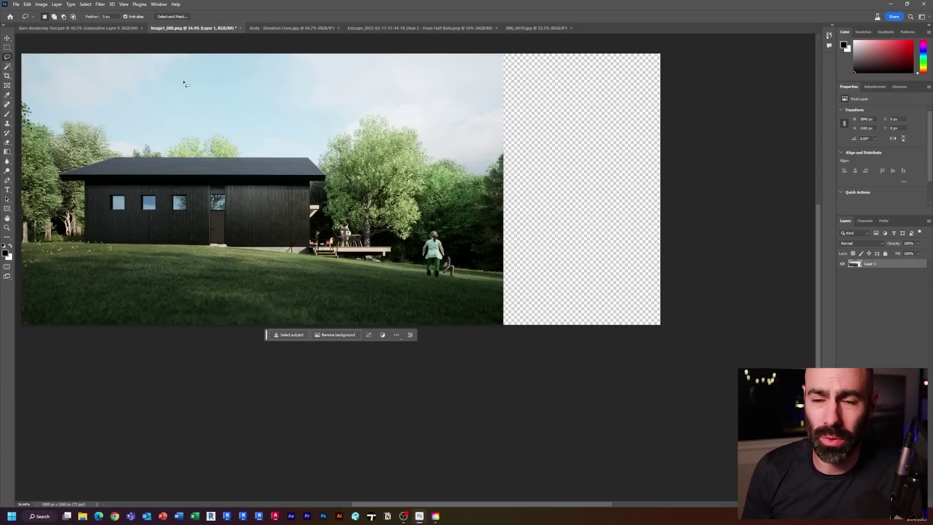
# Step: Select the empty canvas extension with the Magic Wand and expand the selection by 3 pixels
pyautogui.click(8, 67)
pyautogui.scroll(3, 550, 244)
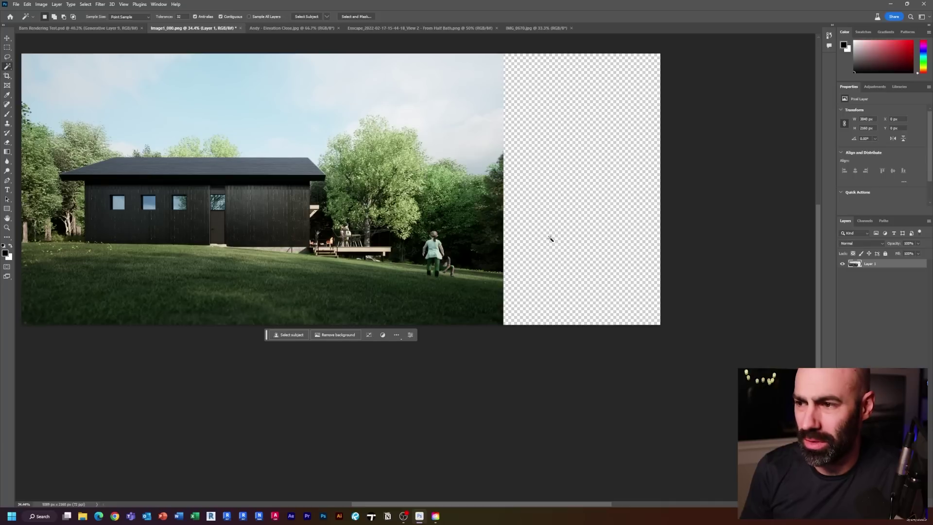
pyautogui.click(551, 214)
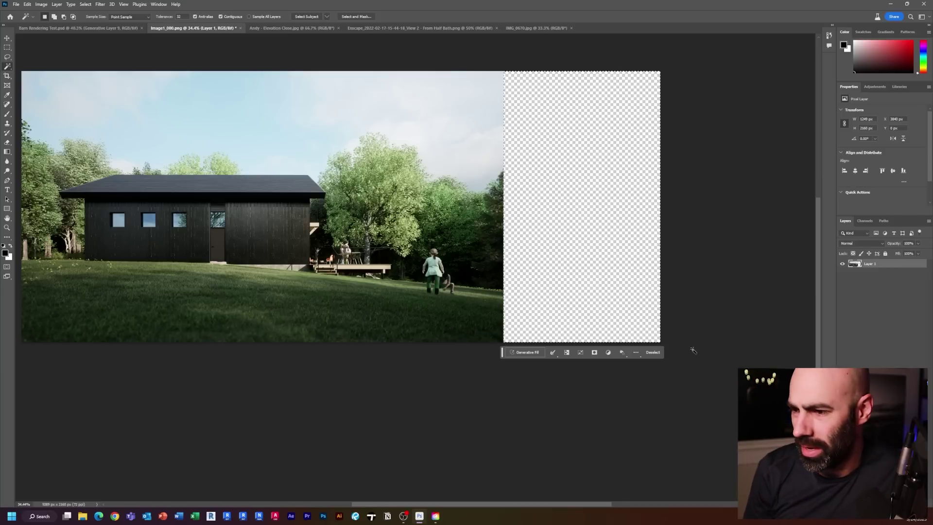
pyautogui.click(556, 353)
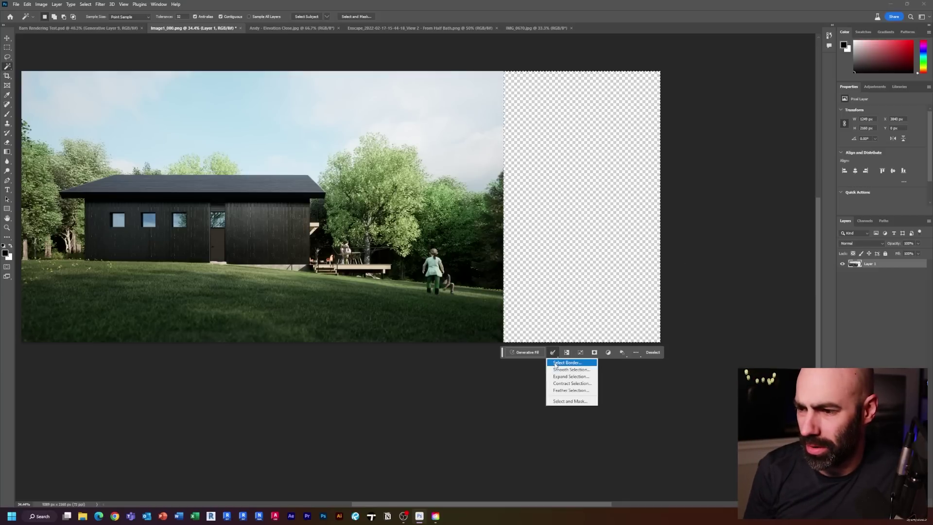
pyautogui.click(575, 383)
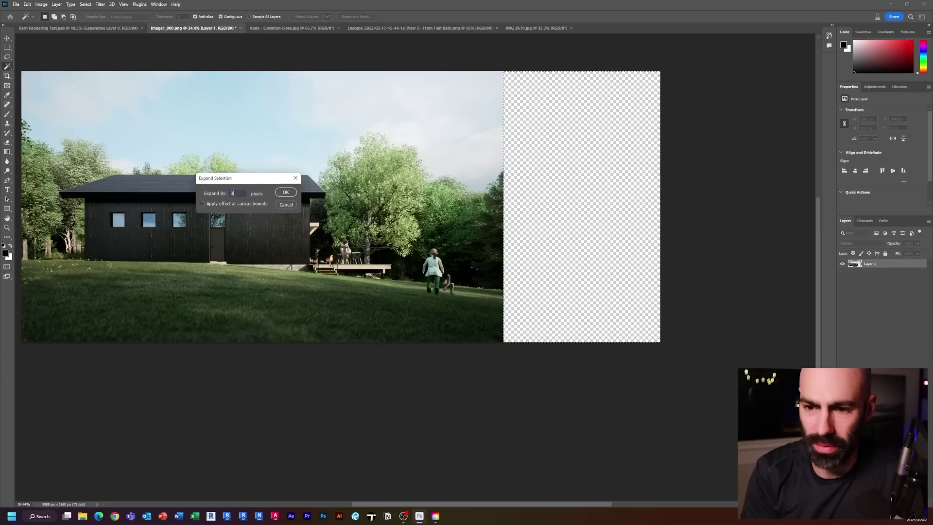
pyautogui.press('Return')
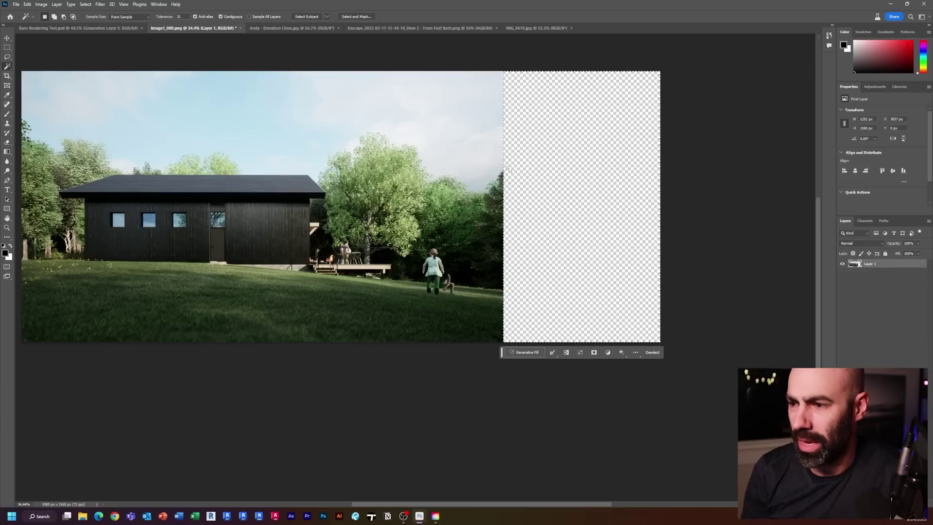
# Step: Run Generative Fill on the selected extension with an empty prompt and inspect the generated trees and lawn
pyautogui.click(515, 353)
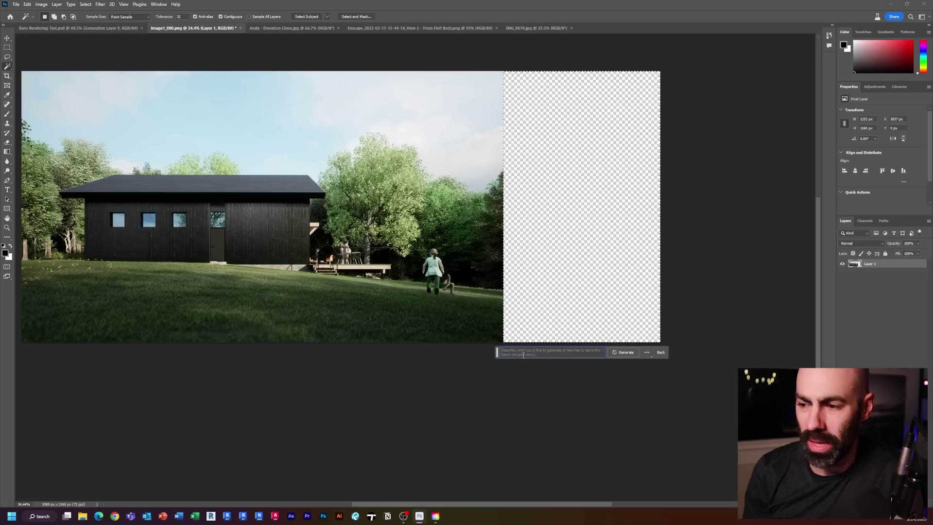
pyautogui.press('Return')
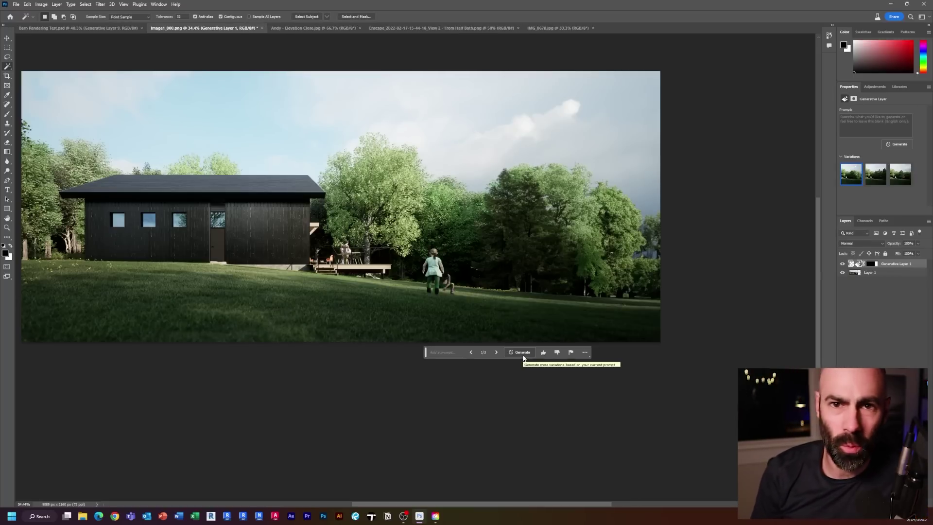
pyautogui.scroll(5, 575, 309)
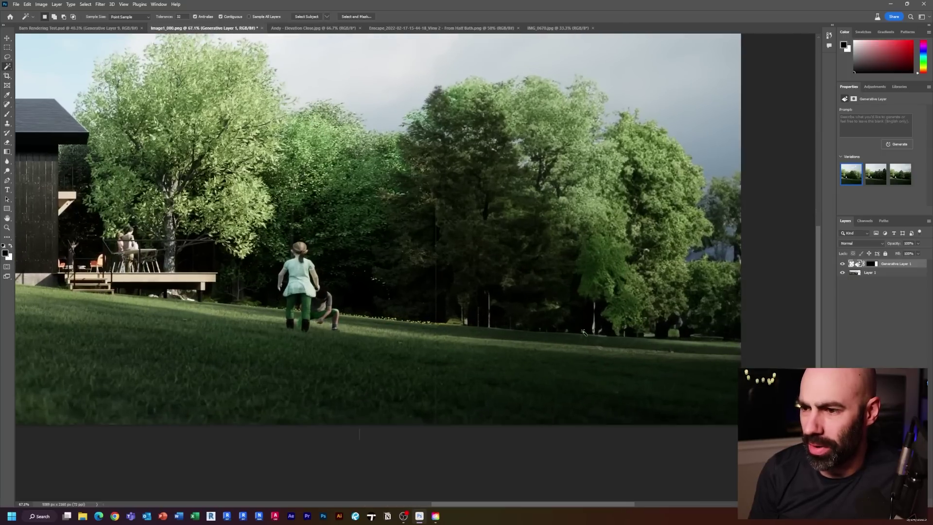
pyautogui.scroll(-1, 559, 321)
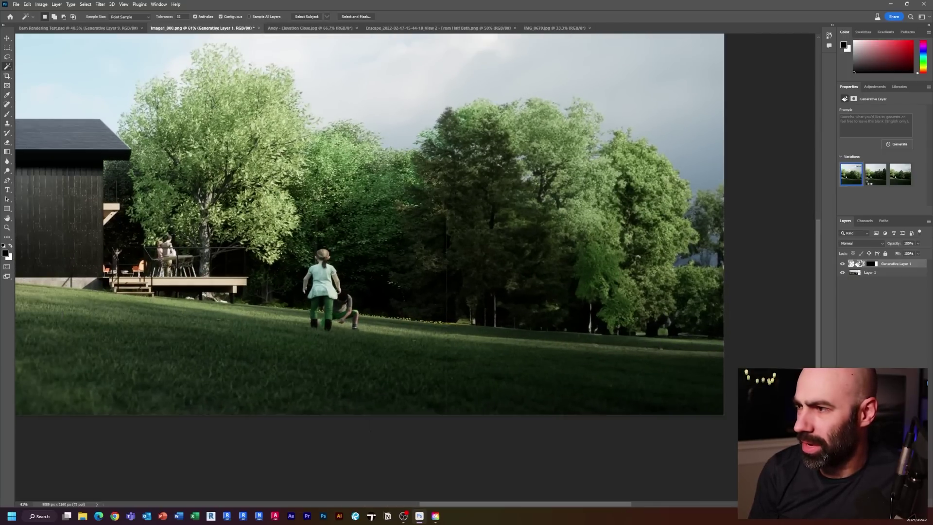
# Step: Compare the generated variations for the extension and keep the third one, with the single large conifer
pyautogui.click(875, 183)
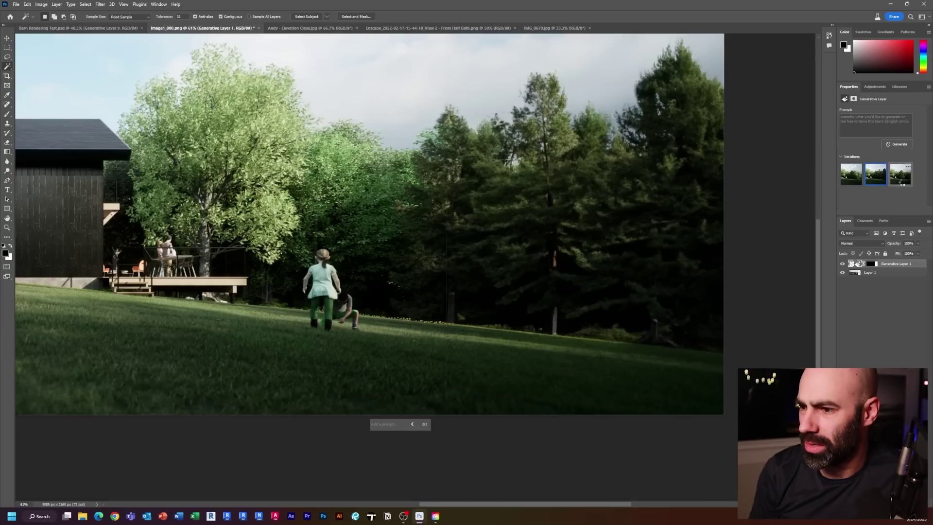
pyautogui.click(903, 184)
pyautogui.click(853, 182)
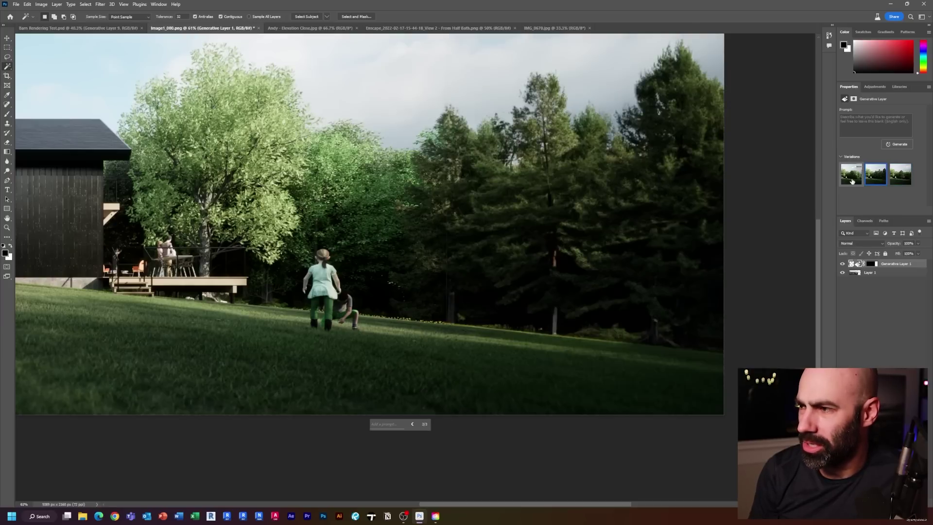
pyautogui.click(900, 174)
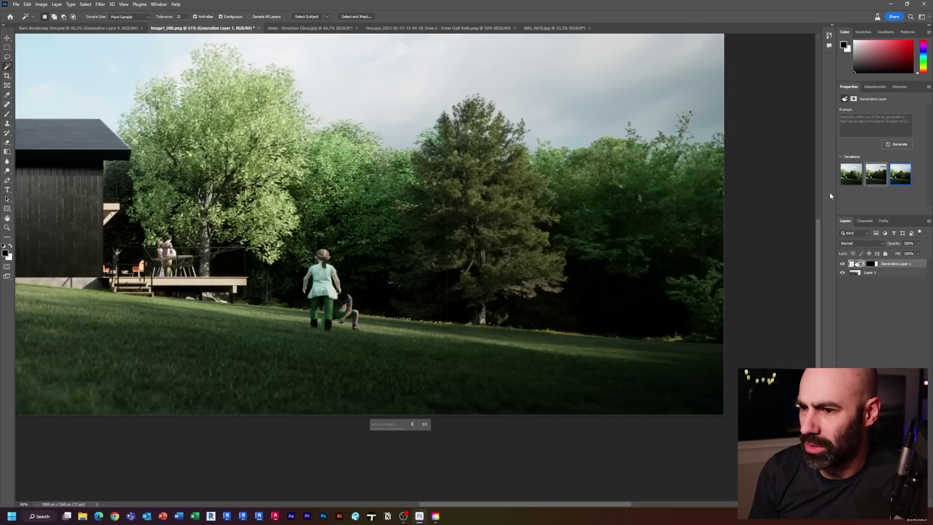
pyautogui.scroll(-3, 493, 261)
pyautogui.scroll(-3, 493, 262)
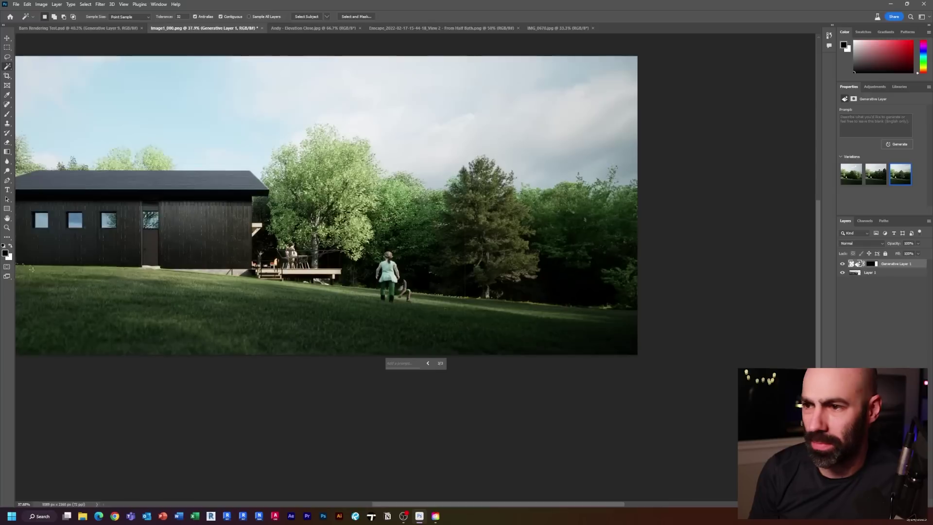
# Step: Lasso the standing girl and the crouching figure on the lawn together in one loose selection
pyautogui.scroll(2, 492, 262)
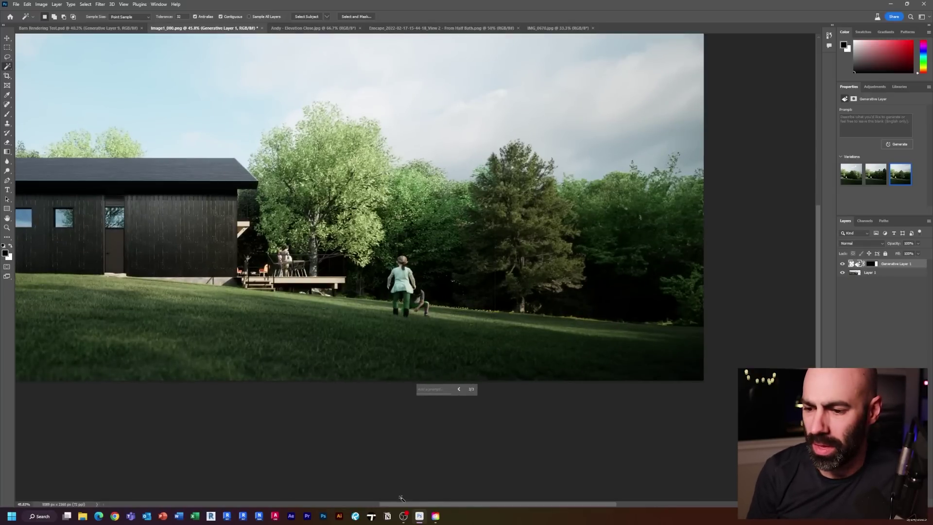
pyautogui.scroll(6, 394, 275)
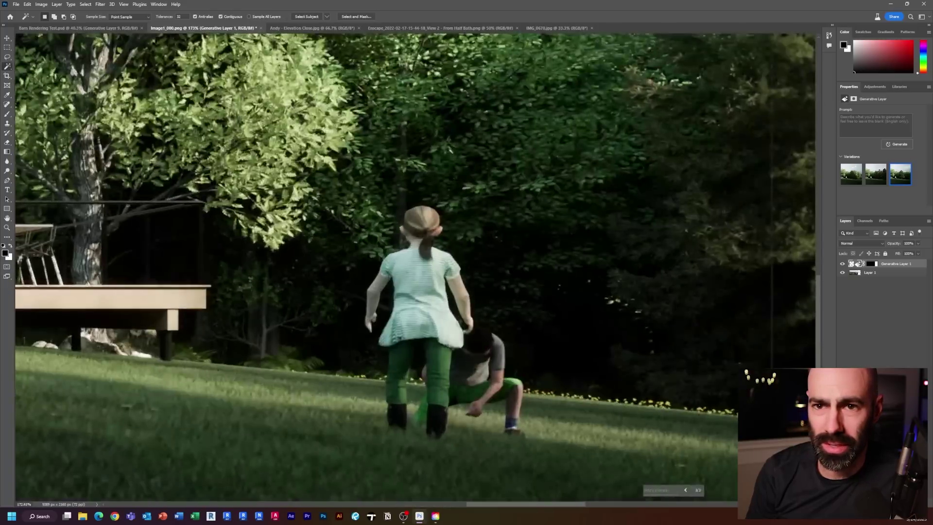
pyautogui.click(7, 57)
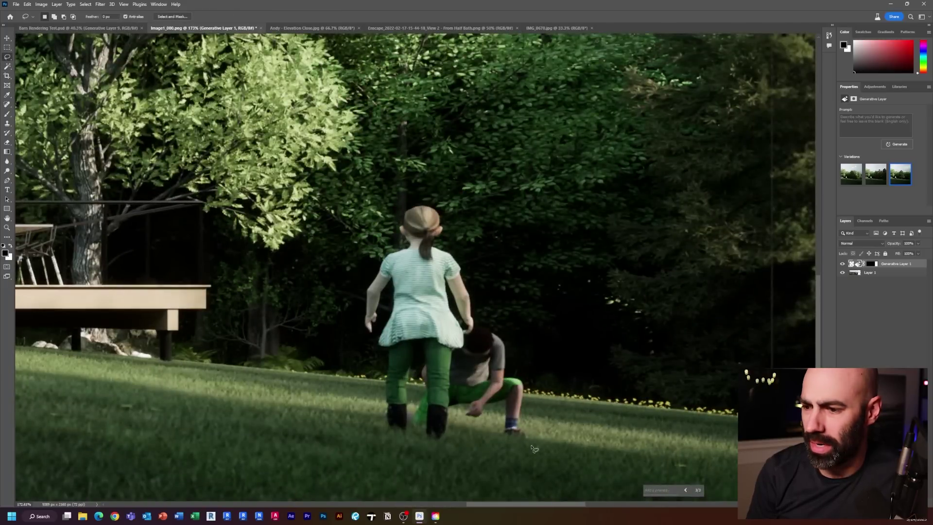
pyautogui.moveTo(533, 440); pyautogui.dragTo(431, 463)
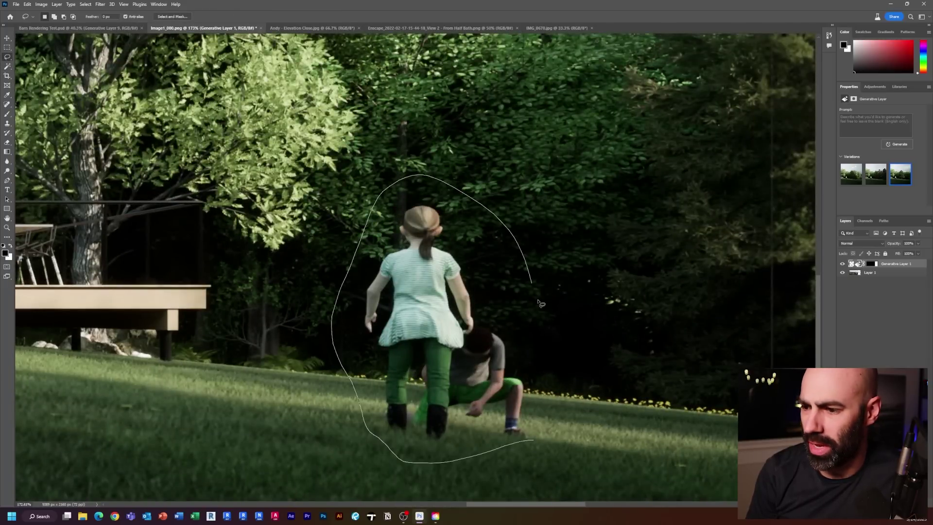
pyautogui.moveTo(535, 448); pyautogui.dragTo(533, 443)
# Step: Run Generative Fill with an empty prompt on Layer 1 to remove the two selected figures
pyautogui.click(875, 273)
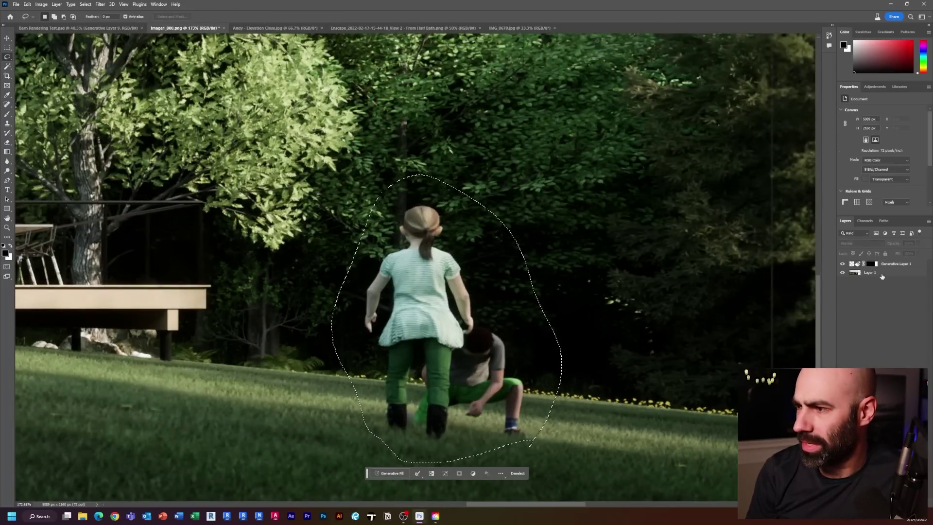
pyautogui.click(392, 473)
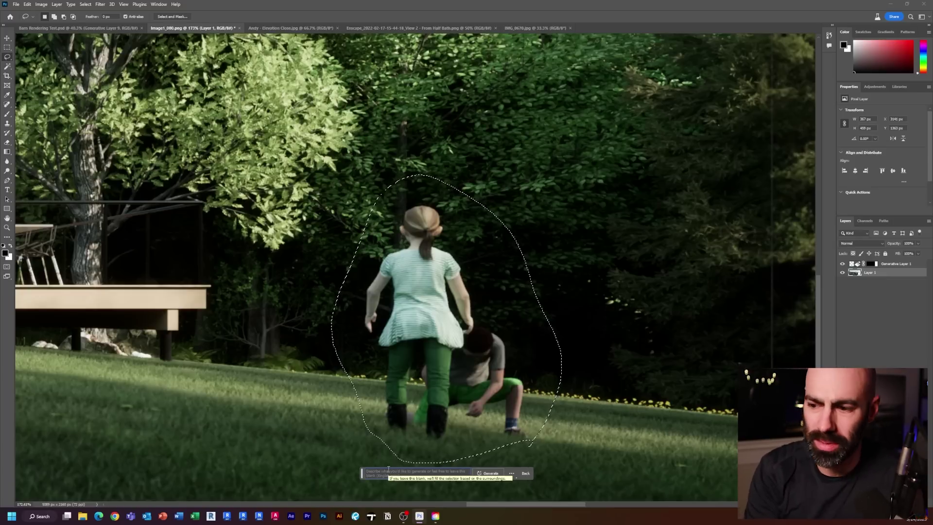
pyautogui.press('Return')
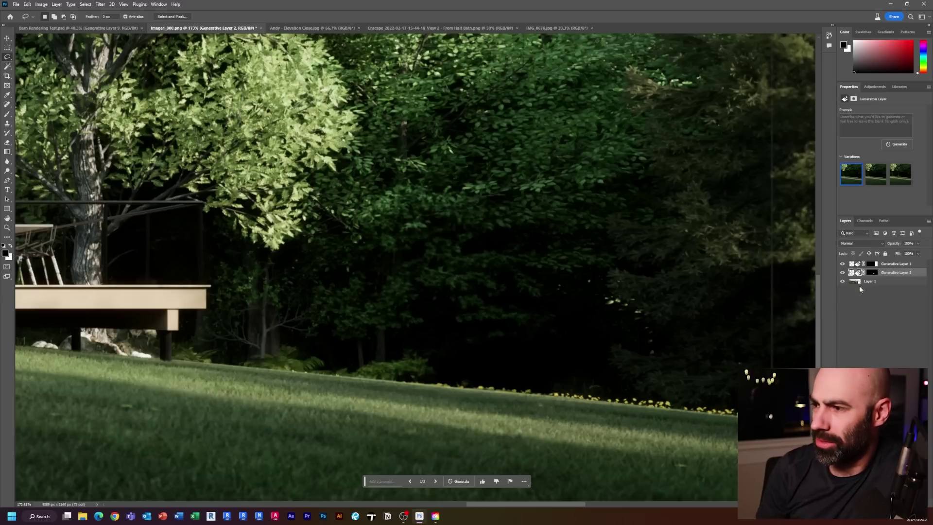
# Step: Compare the rendering with and without the generated layer that removes the figures, and leave that layer hidden
pyautogui.click(842, 273)
pyautogui.click(841, 273)
pyautogui.click(841, 272)
pyautogui.click(841, 273)
pyautogui.click(841, 272)
pyautogui.click(841, 272)
pyautogui.click(841, 272)
pyautogui.click(842, 272)
pyautogui.click(841, 272)
pyautogui.click(841, 272)
pyautogui.click(842, 272)
pyautogui.click(841, 272)
pyautogui.hotkey('ctrl', '-')
pyautogui.hotkey('ctrl', '-')
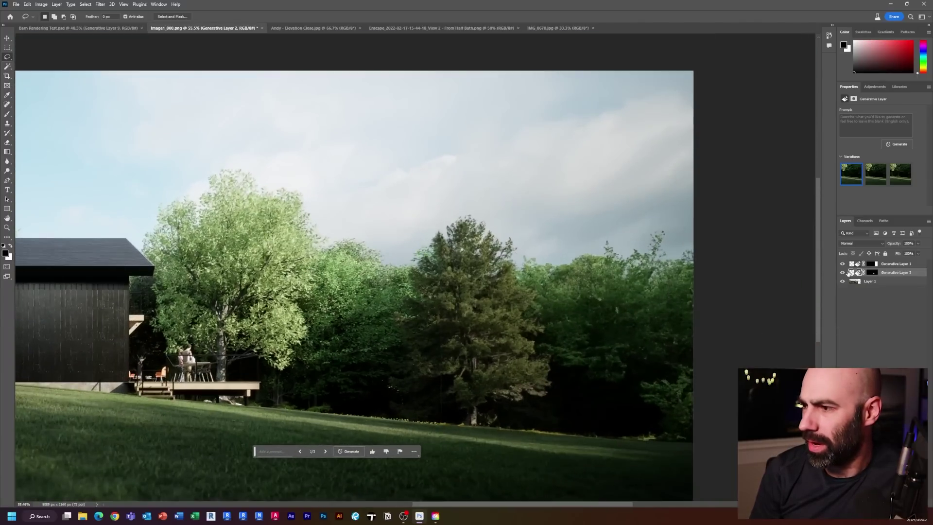
pyautogui.click(841, 273)
pyautogui.hotkey('ctrl', '+')
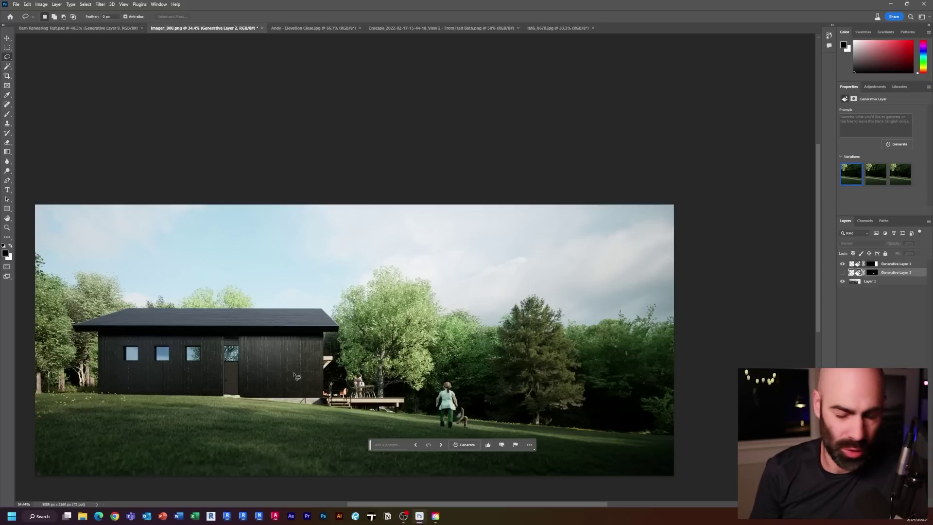
# Step: Lasso a small patch of lawn between the deck and the standing girl
pyautogui.scroll(6, 423, 393)
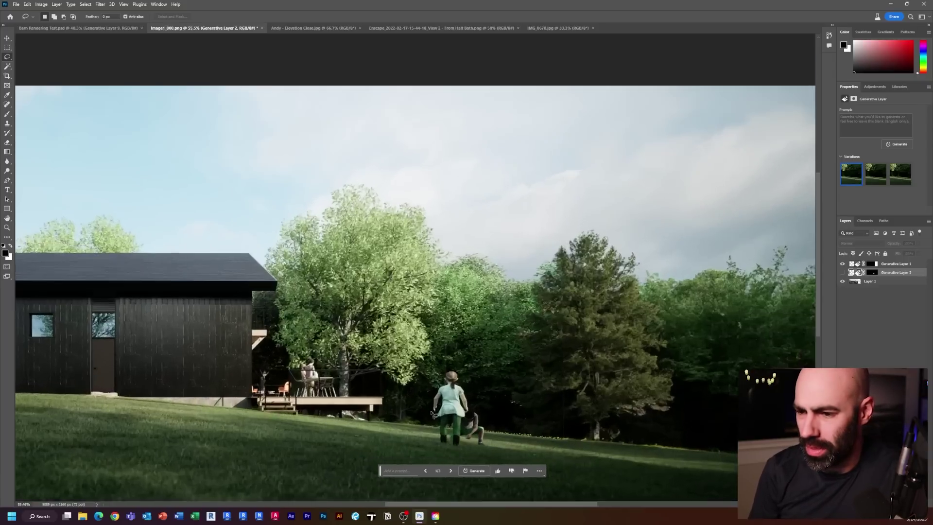
pyautogui.scroll(-2, 423, 392)
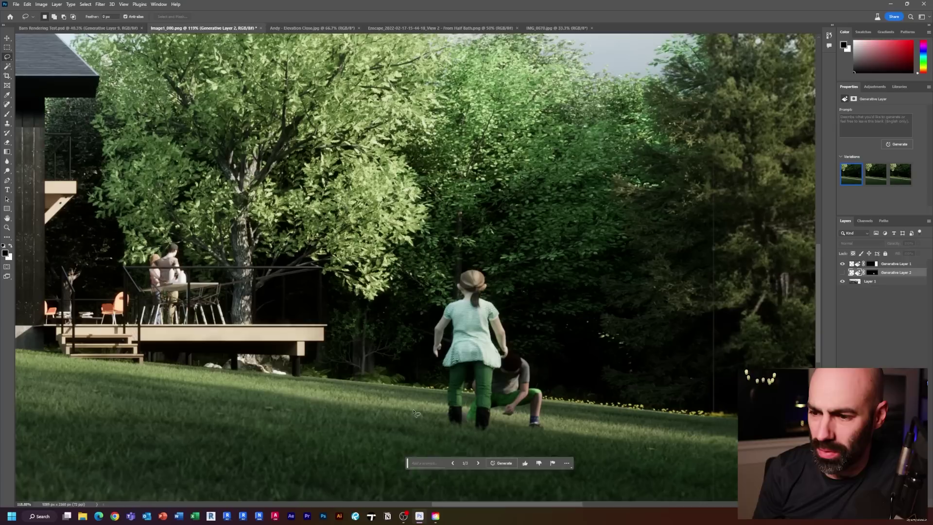
pyautogui.moveTo(415, 412); pyautogui.dragTo(360, 412)
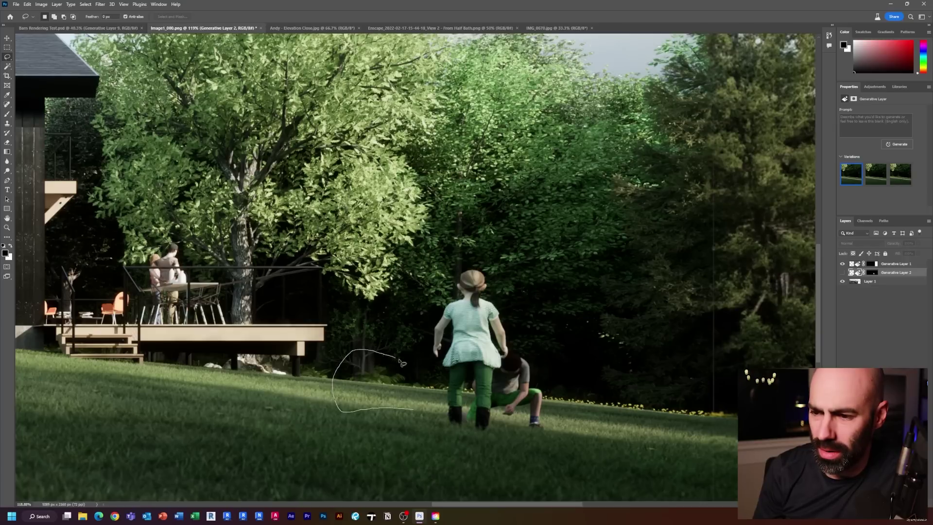
pyautogui.moveTo(403, 412); pyautogui.dragTo(405, 412)
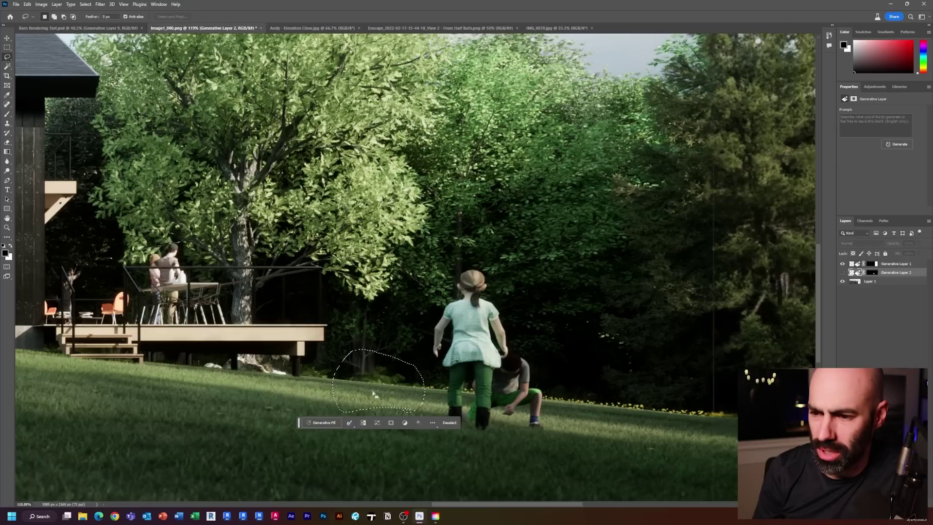
# Step: Run Generative Fill on the lawn patch with the prompt "dog playing"
pyautogui.click(324, 423)
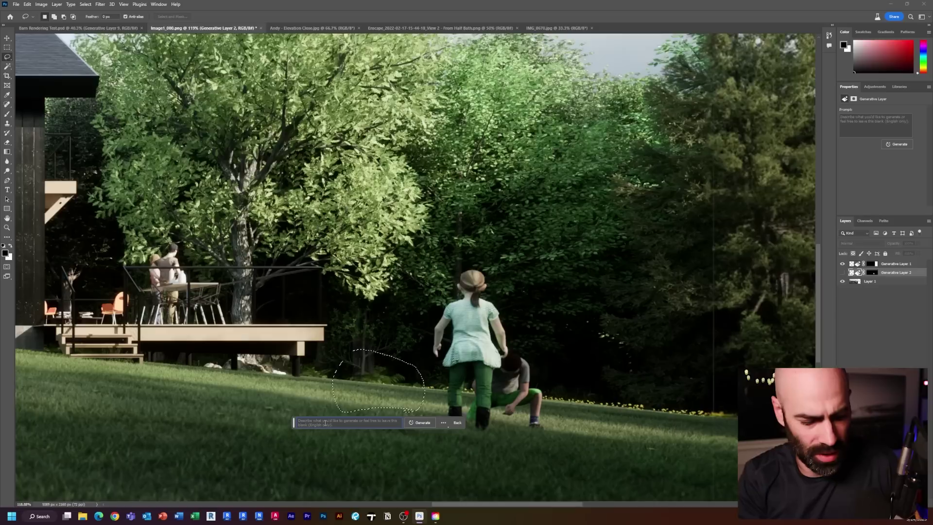
pyautogui.write('dog pla')
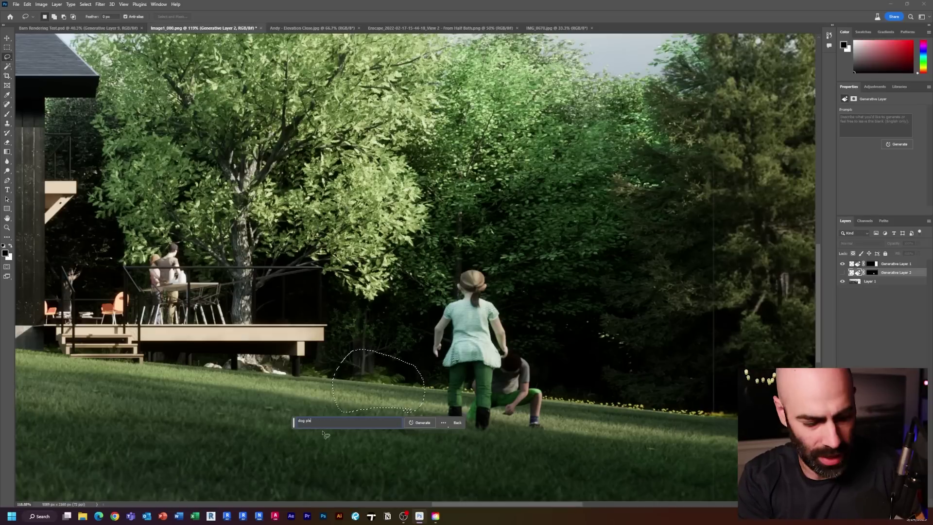
pyautogui.write('ying')
pyautogui.press('Return')
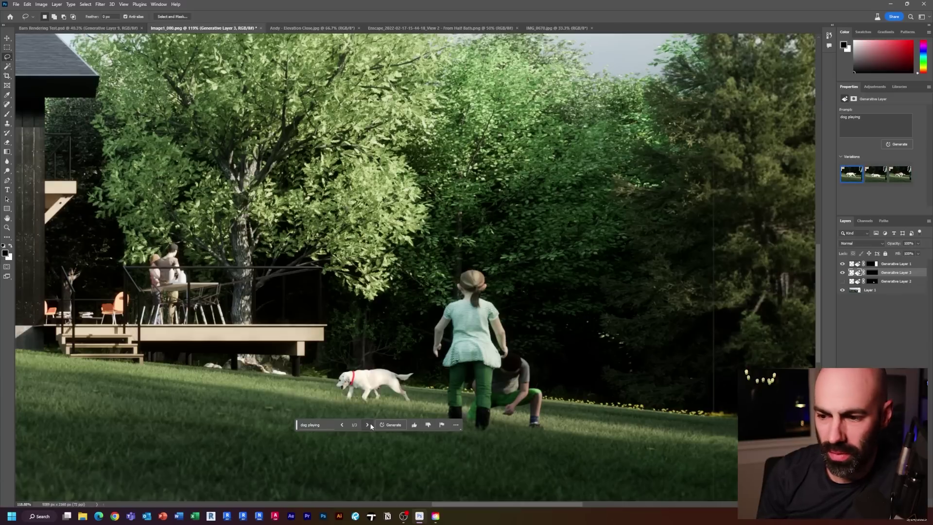
# Step: Compare the generated dog variations, keep the second one with the white dog lying down, and inspect it up close
pyautogui.click(367, 425)
pyautogui.click(365, 425)
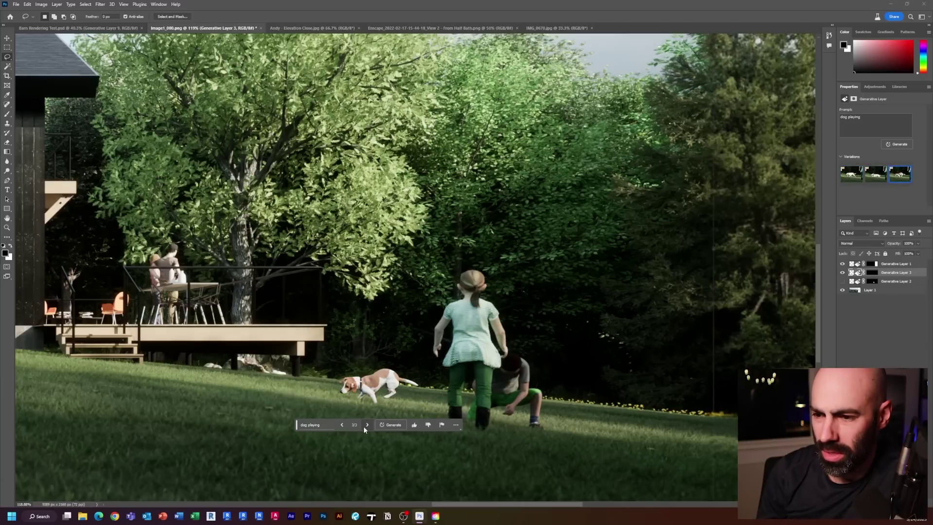
pyautogui.click(344, 424)
pyautogui.click(343, 424)
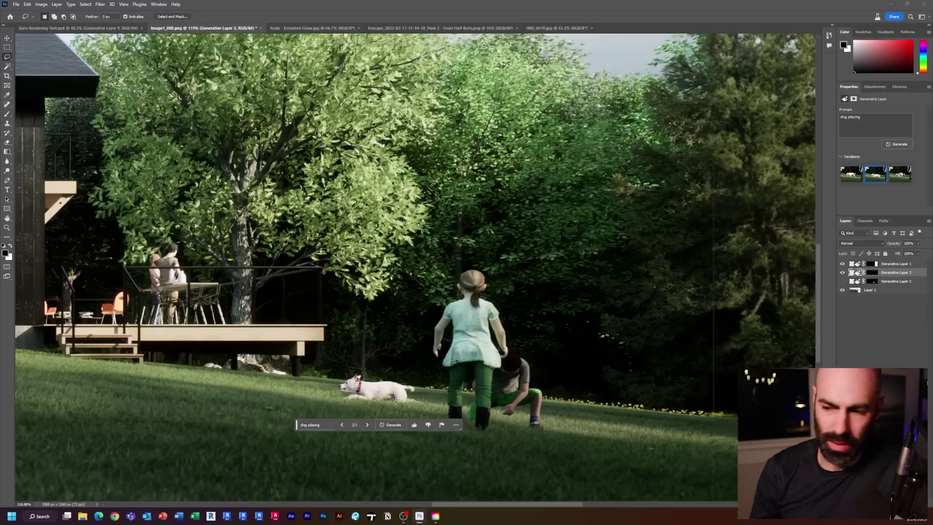
pyautogui.scroll(5, 394, 397)
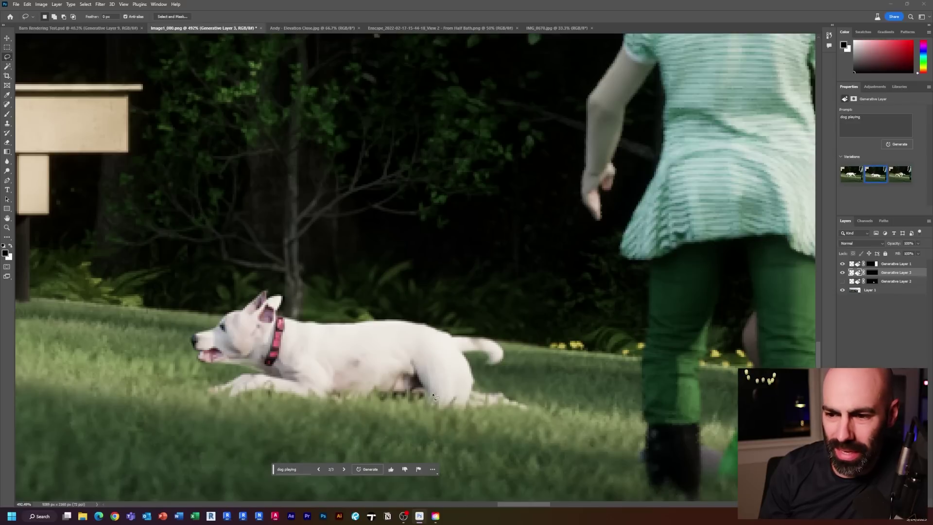
pyautogui.scroll(-2, 255, 231)
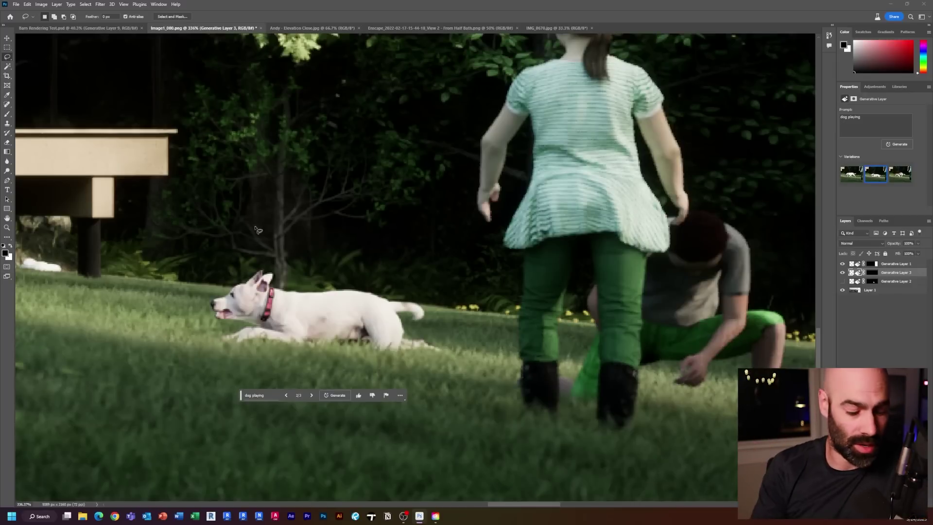
# Step: Lasso a tree-shaped area over the house's leftmost window and generate "oak tree" in it with Generative Fill on Layer 1
pyautogui.scroll(-5, 255, 230)
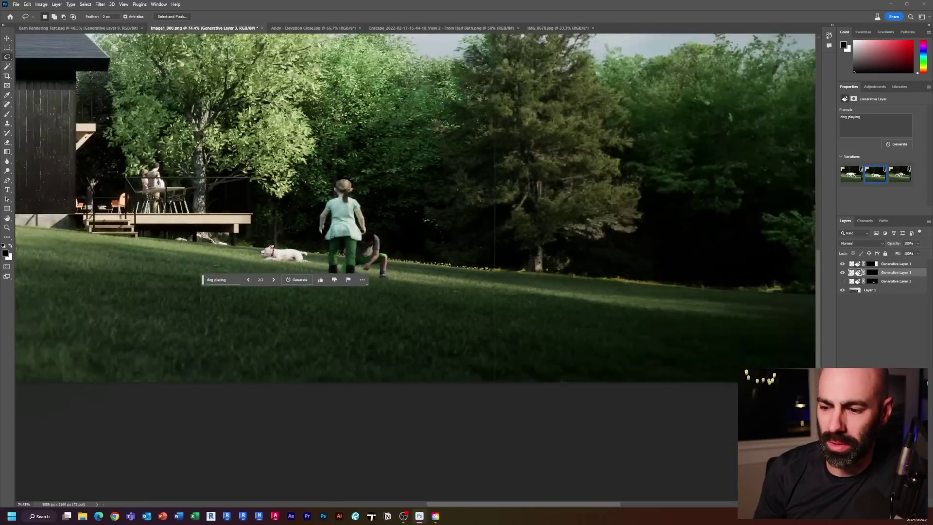
pyautogui.scroll(-3, 442, 435)
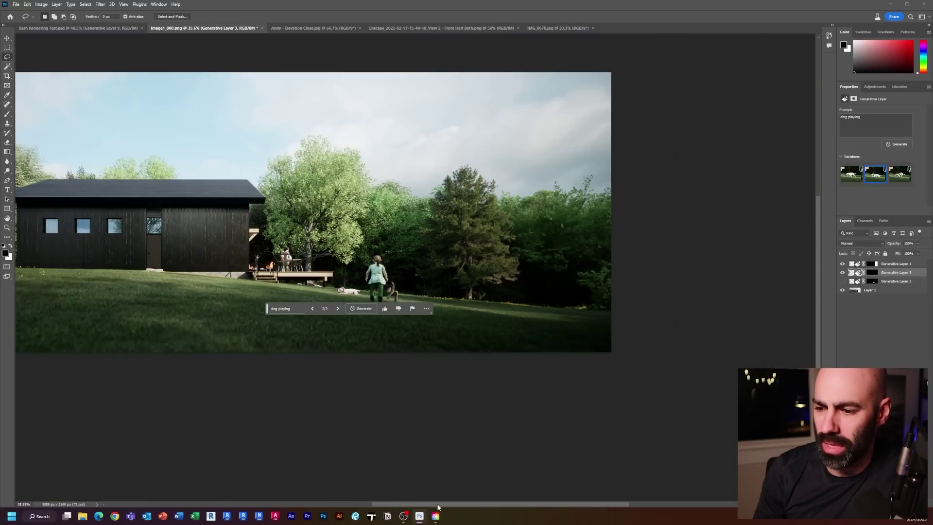
pyautogui.hscroll(-3, 262, 291)
pyautogui.scroll(5, 252, 204)
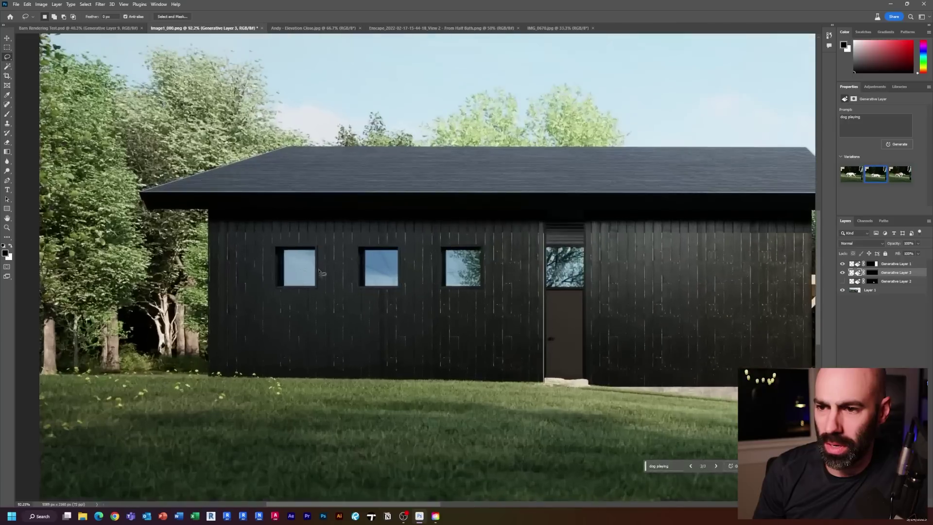
pyautogui.scroll(-1, 324, 319)
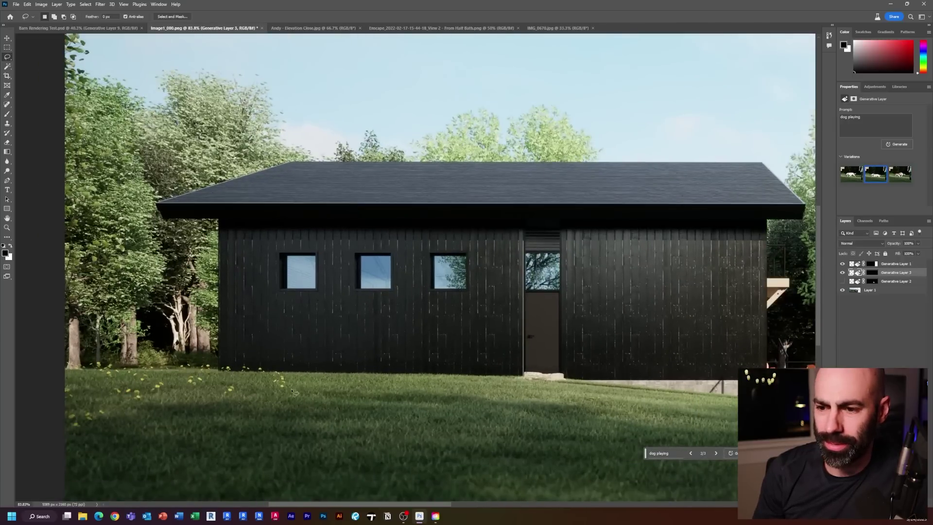
pyautogui.moveTo(298, 389); pyautogui.dragTo(301, 358)
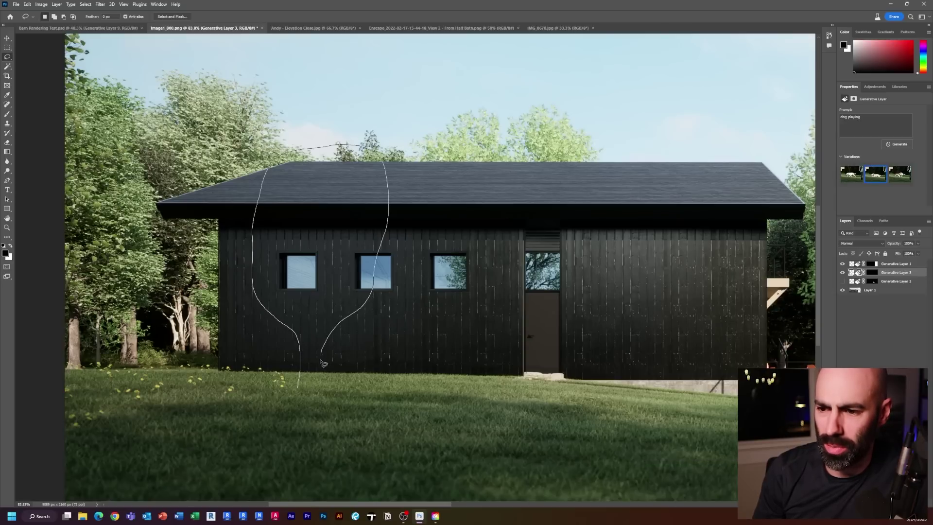
pyautogui.moveTo(325, 394); pyautogui.dragTo(299, 390)
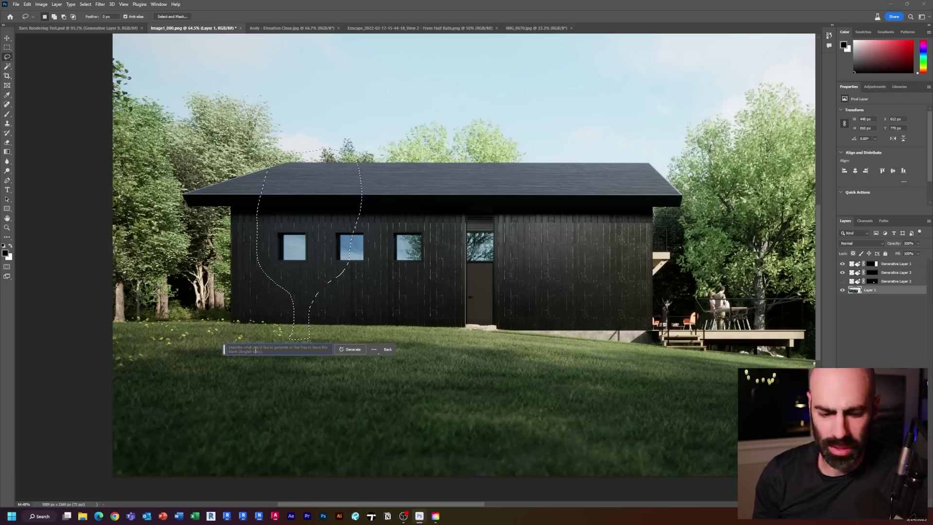
pyautogui.press('Return')
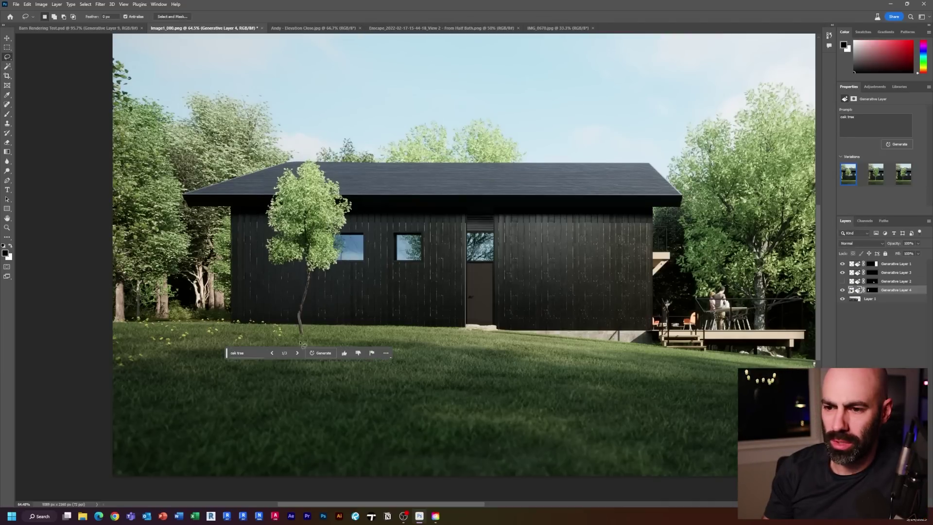
# Step: Compare the three oak tree variations and keep the second one, with the slim white trunk
pyautogui.click(298, 357)
pyautogui.click(298, 357)
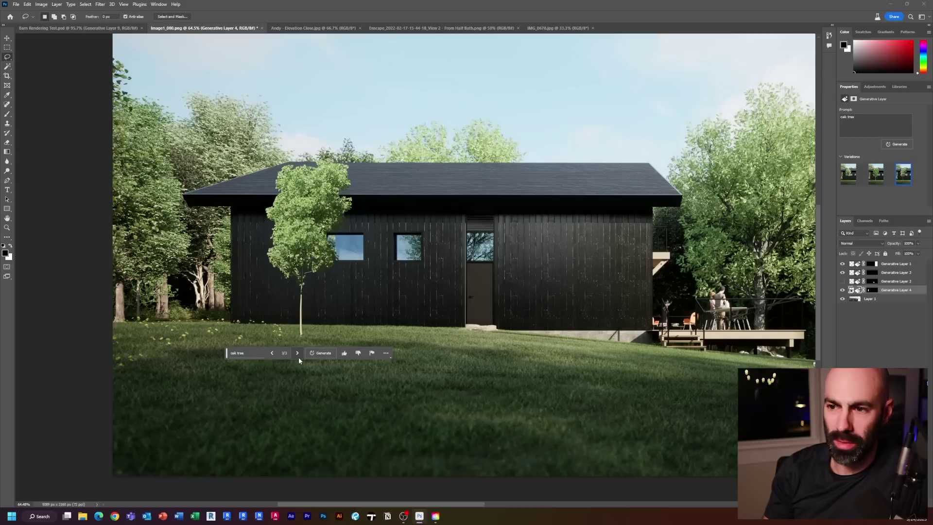
pyautogui.click(270, 353)
pyautogui.click(270, 353)
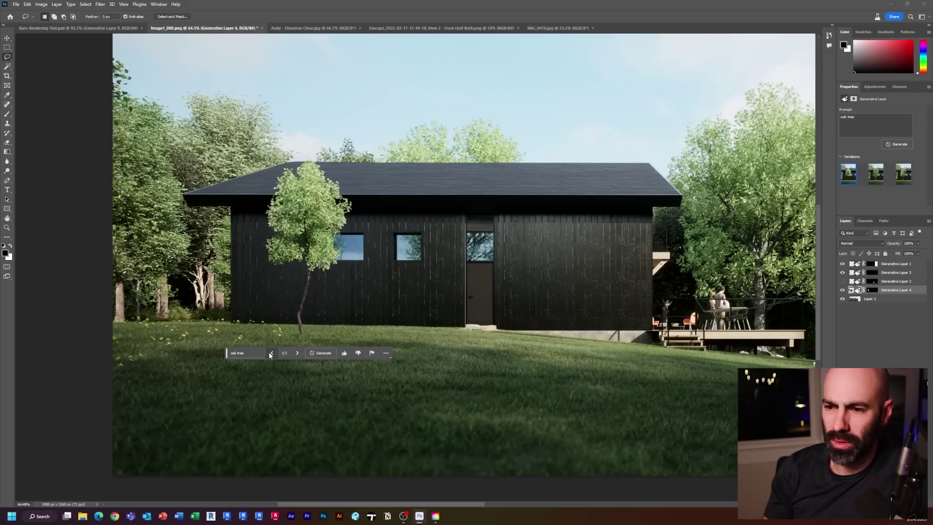
pyautogui.click(297, 353)
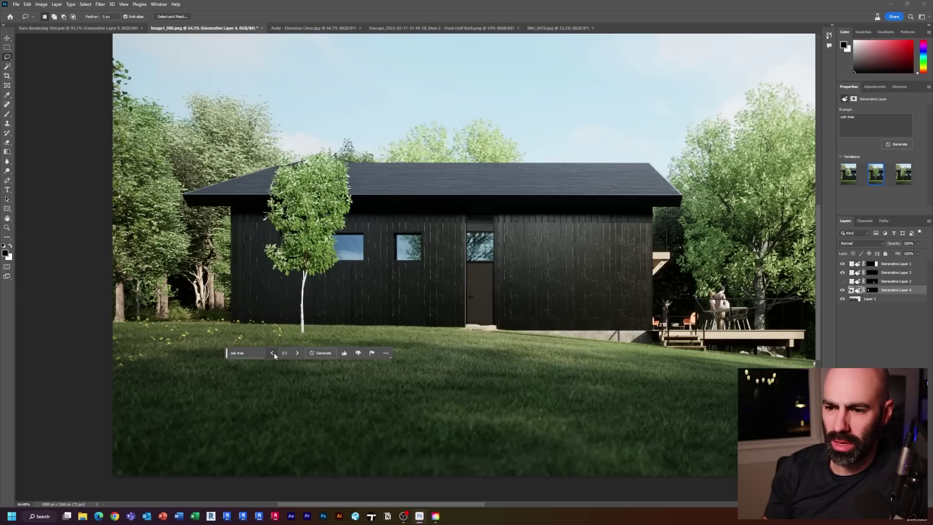
pyautogui.click(272, 354)
pyautogui.click(293, 355)
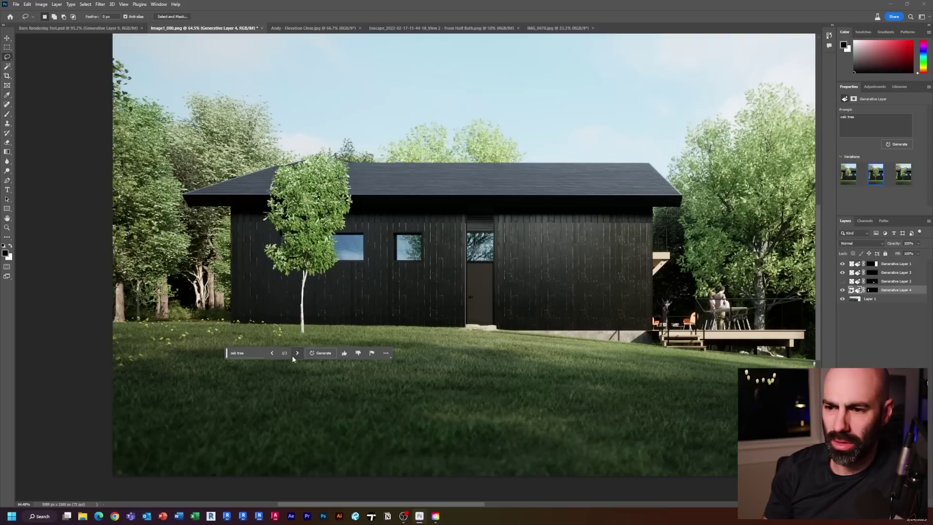
pyautogui.click(293, 355)
pyautogui.click(271, 354)
# Step: Inspect the generated oak tree's trunk, foliage edges and the partly covered window beside it up close
pyautogui.scroll(3, 306, 288)
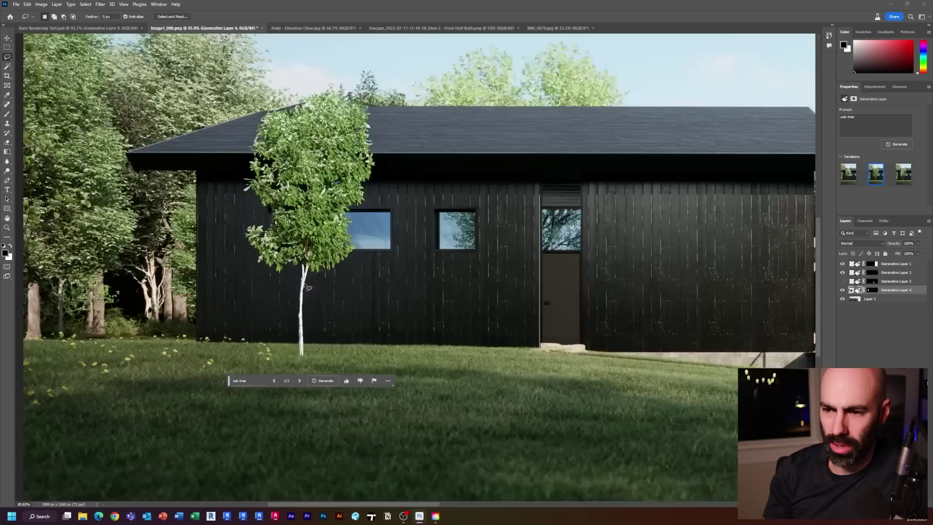
pyautogui.scroll(4, 305, 288)
pyautogui.scroll(-3, 305, 287)
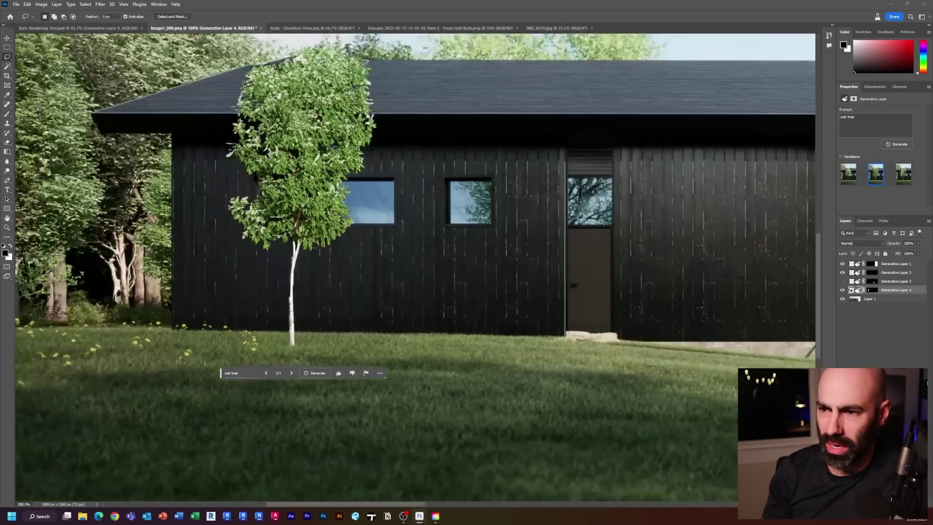
pyautogui.scroll(3, 354, 188)
pyautogui.scroll(3, 351, 248)
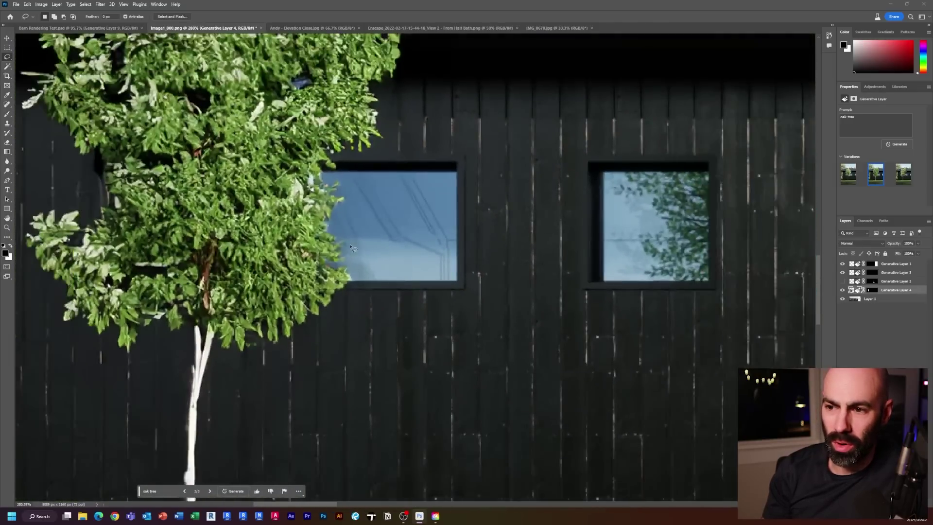
pyautogui.scroll(-4, 351, 248)
pyautogui.scroll(3, 375, 237)
# Step: Toggle the oak tree layer's visibility to compare the facade with and without the tree, leaving it shown
pyautogui.click(842, 291)
pyautogui.click(843, 290)
pyautogui.click(843, 291)
pyautogui.click(844, 291)
pyautogui.click(843, 290)
pyautogui.click(843, 291)
pyautogui.click(843, 290)
pyautogui.click(843, 291)
pyautogui.click(843, 291)
pyautogui.click(843, 291)
pyautogui.scroll(-5, 530, 328)
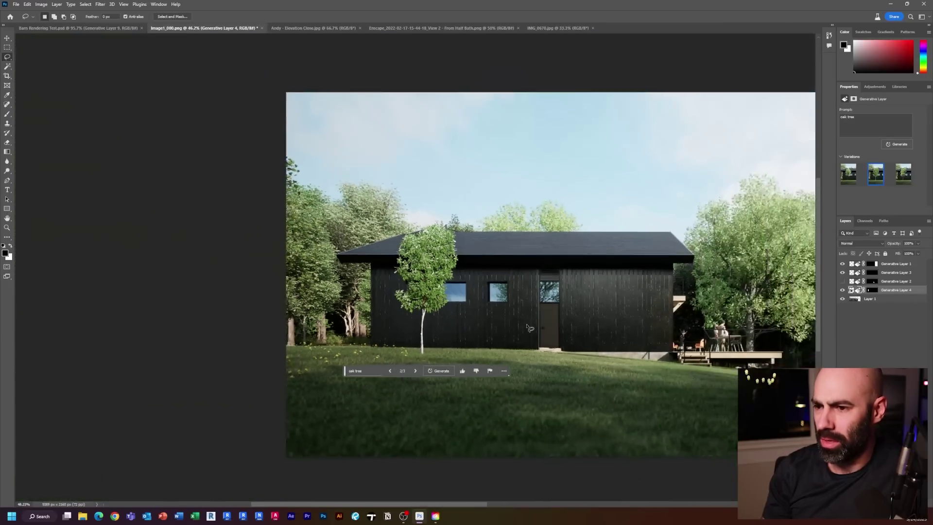
# Step: Lasso the foreground lawn along the image's lower edge on Layer 1 and generate "rocky stream" in it with Generative Fill
pyautogui.scroll(-2, 529, 329)
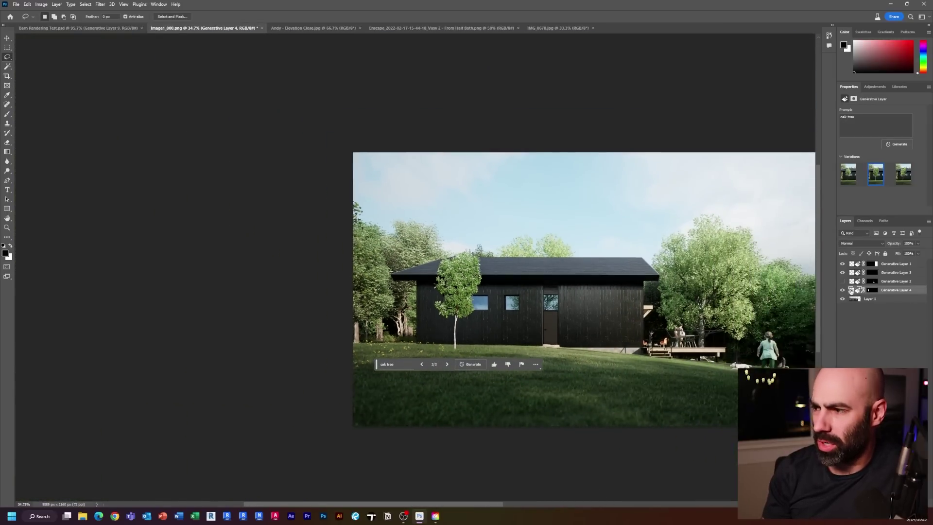
pyautogui.scroll(2, 833, 314)
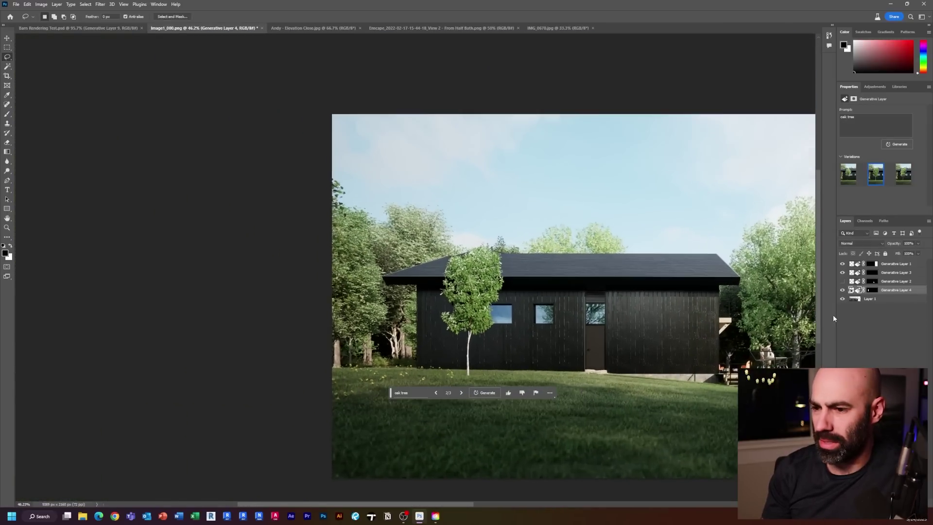
pyautogui.hscroll(4, 442, 496)
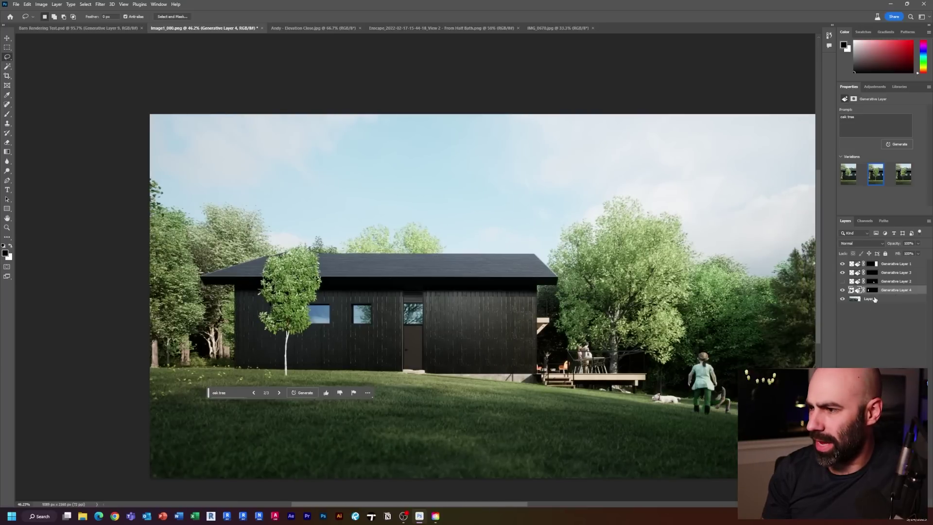
pyautogui.click(875, 299)
pyautogui.moveTo(149, 403)
pyautogui.mouseDown()
pyautogui.moveTo(722, 475)
pyautogui.moveTo(688, 502)
pyautogui.moveTo(100, 492)
pyautogui.mouseUp()
pyautogui.moveTo(110, 414); pyautogui.dragTo(112, 411)
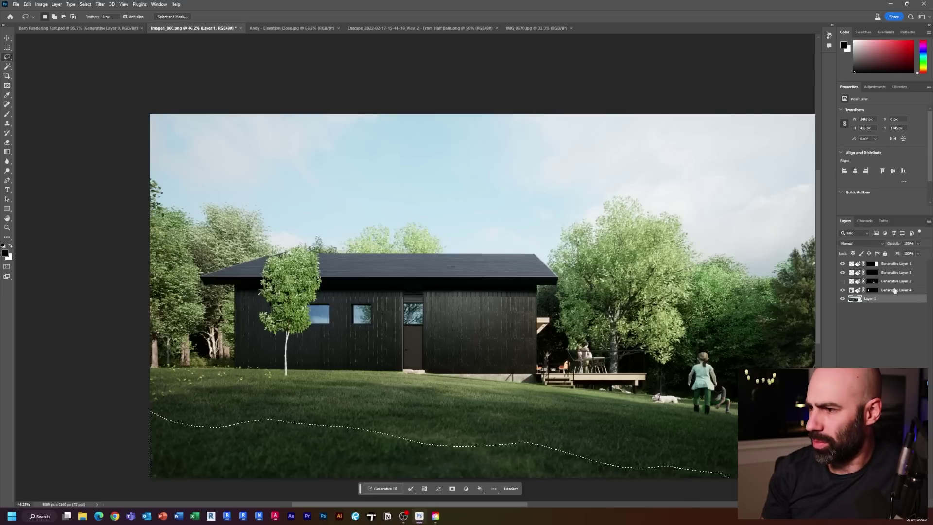
pyautogui.click(395, 490)
pyautogui.write('rocky stream')
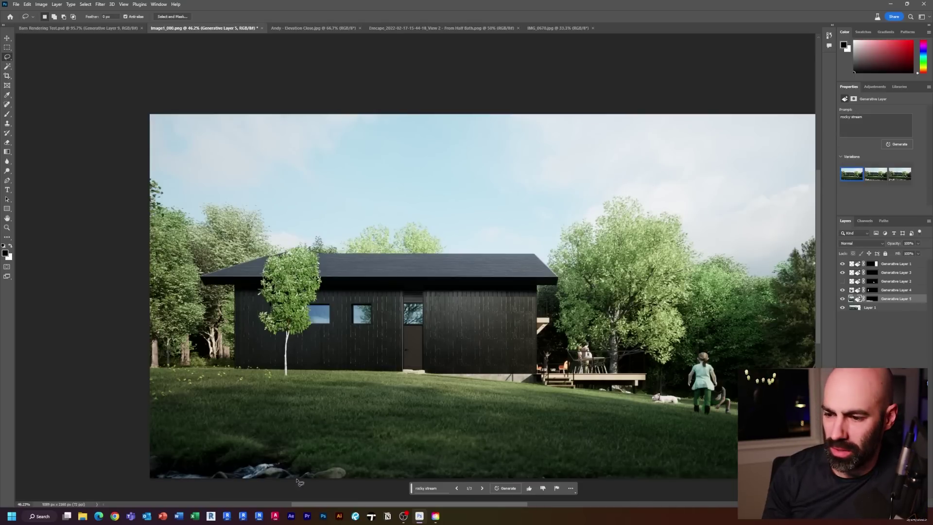
# Step: Compare the three rocky stream variations and keep the third one, with white stones along the lawn's front edge
pyautogui.click(482, 488)
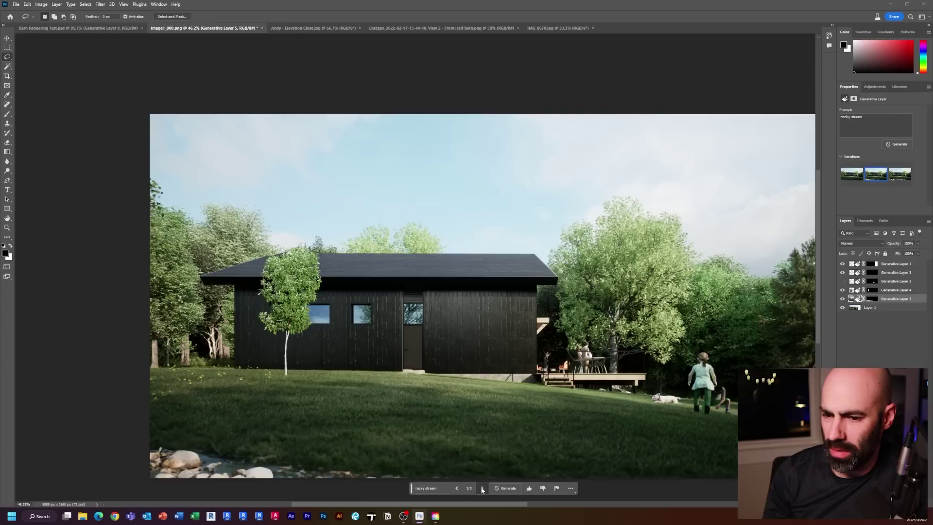
pyautogui.click(481, 488)
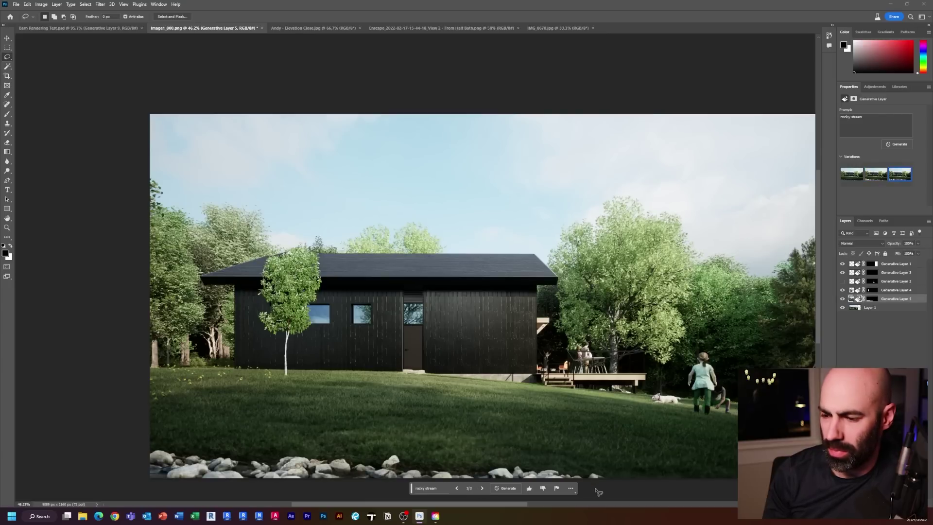
pyautogui.scroll(3, 378, 280)
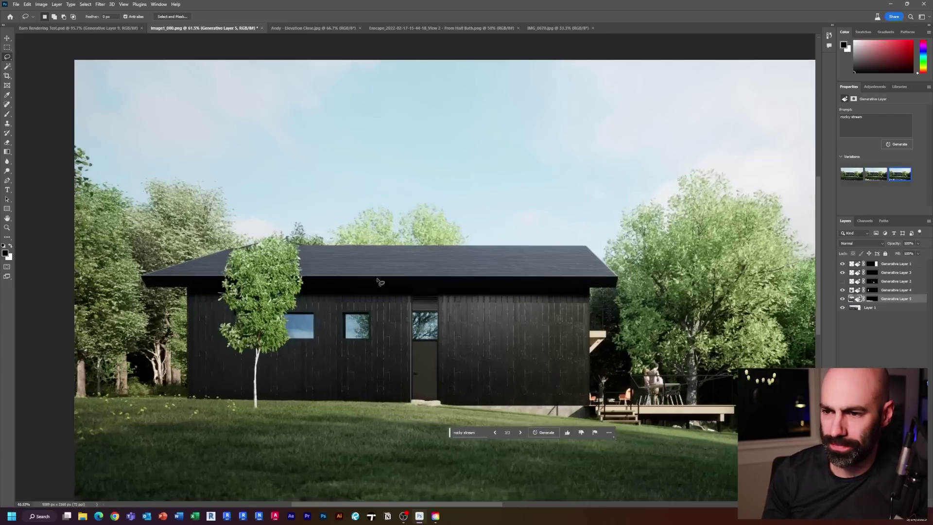
pyautogui.scroll(-2, 378, 281)
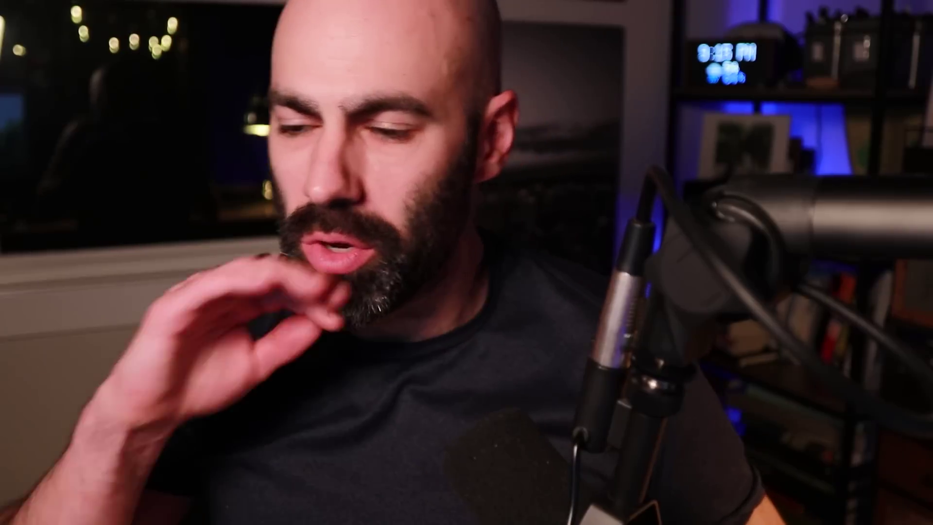
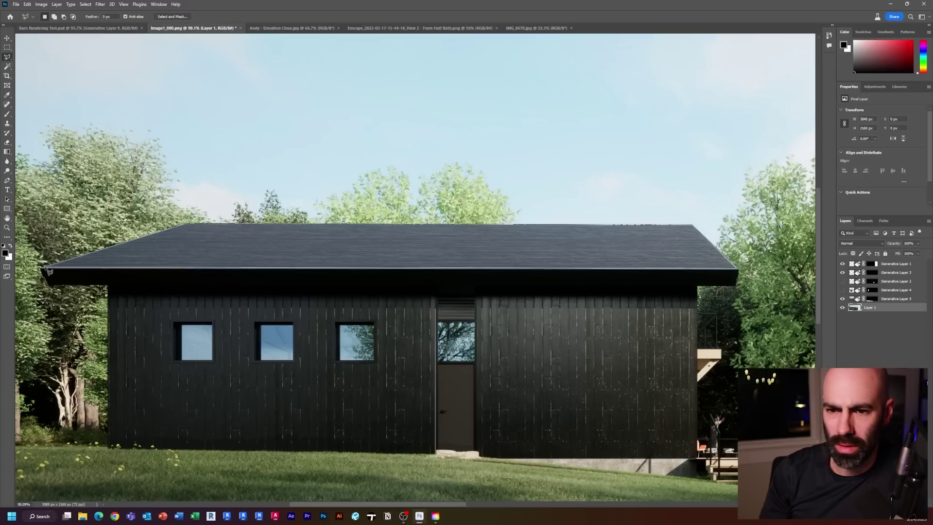
# Step: Outline the house's roof plane with the Polygonal Lasso on Layer 1 and generate "dark wooden shingle roof" in it with Generative Fill
pyautogui.click(187, 225)
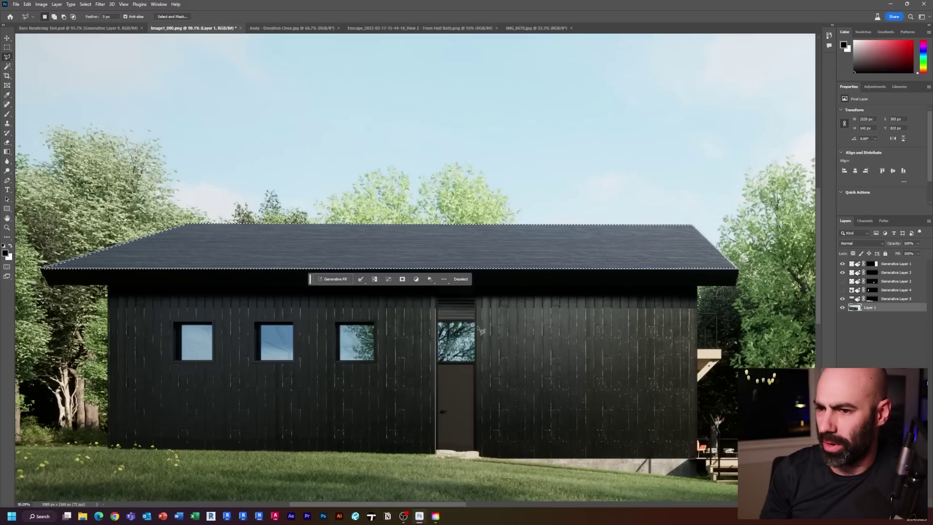
pyautogui.click(333, 280)
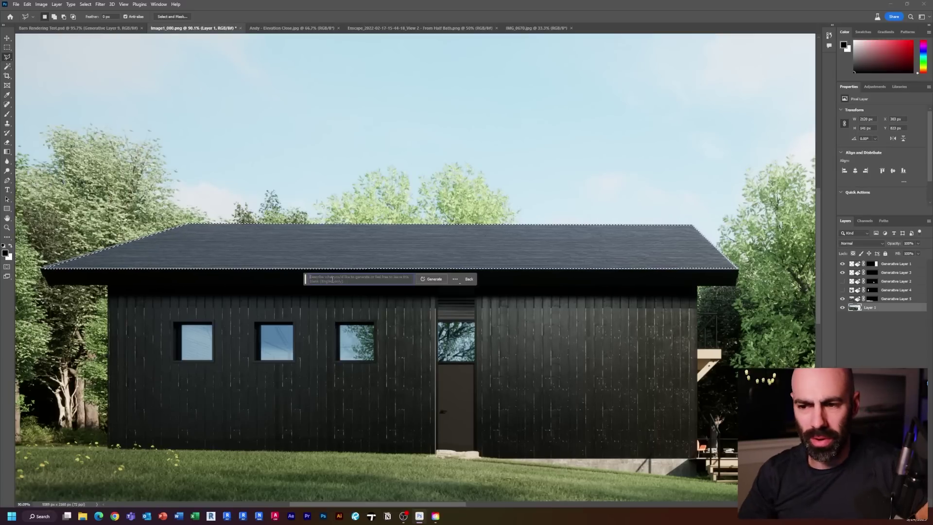
pyautogui.write('dar')
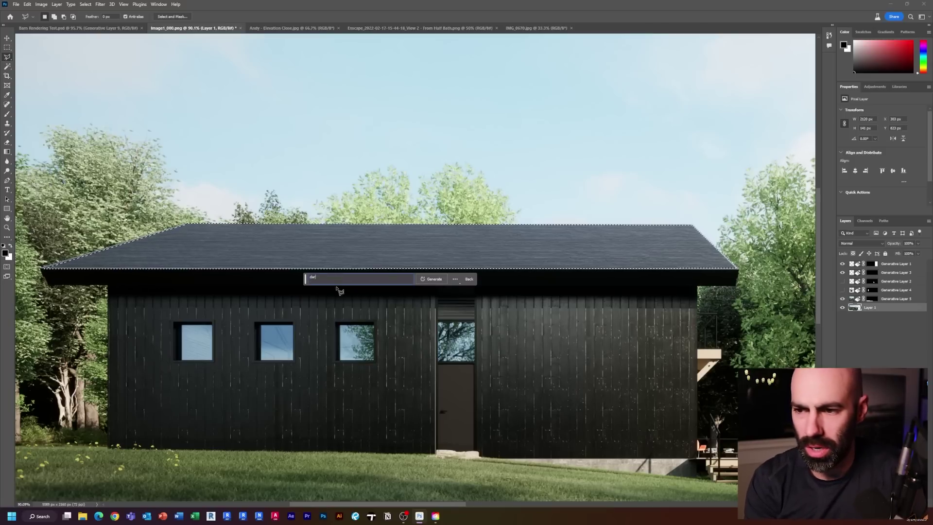
pyautogui.write('k wooden shingle')
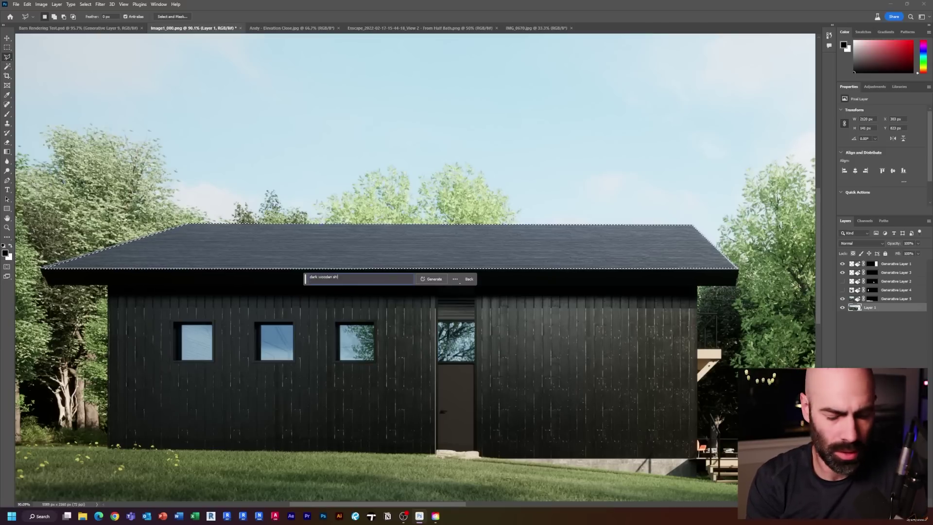
pyautogui.press('Return')
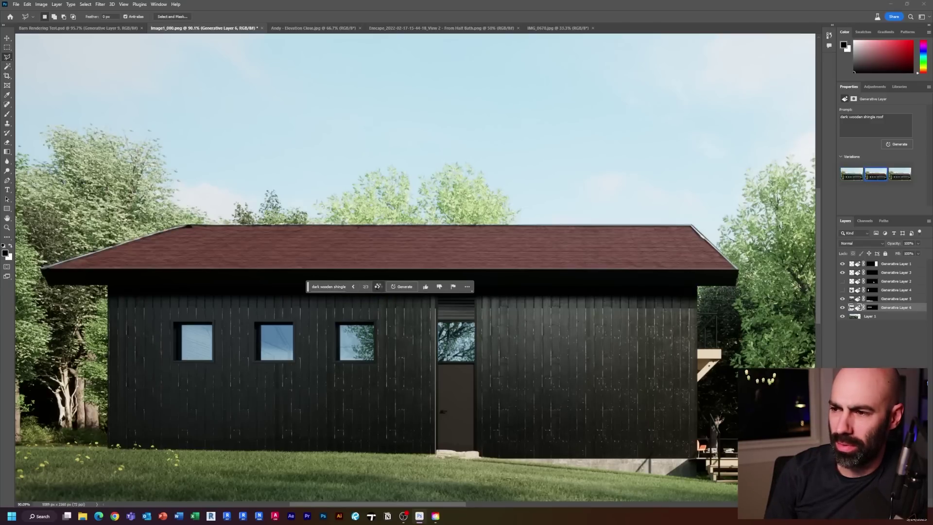
# Step: Compare the generated shingle roof variations and keep the weathered dark grey one
pyautogui.click(378, 287)
pyautogui.click(354, 288)
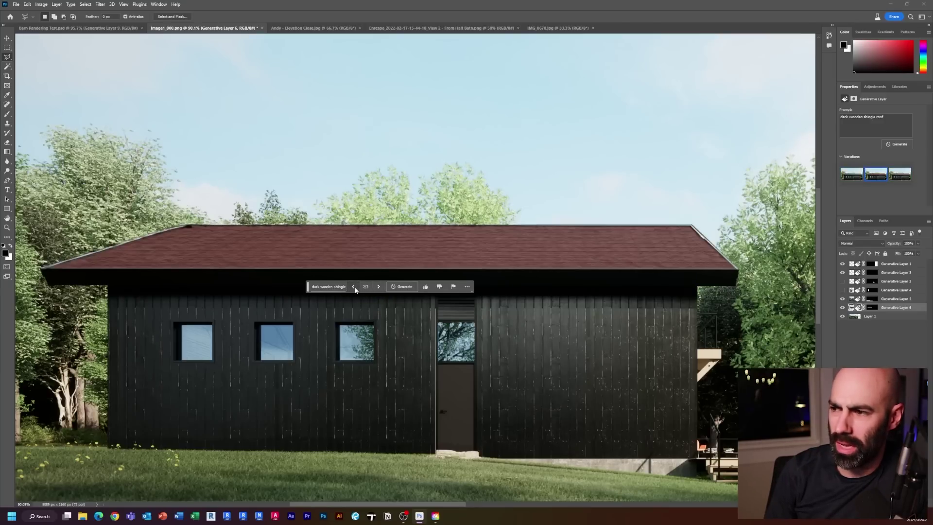
pyautogui.click(355, 287)
pyautogui.click(378, 289)
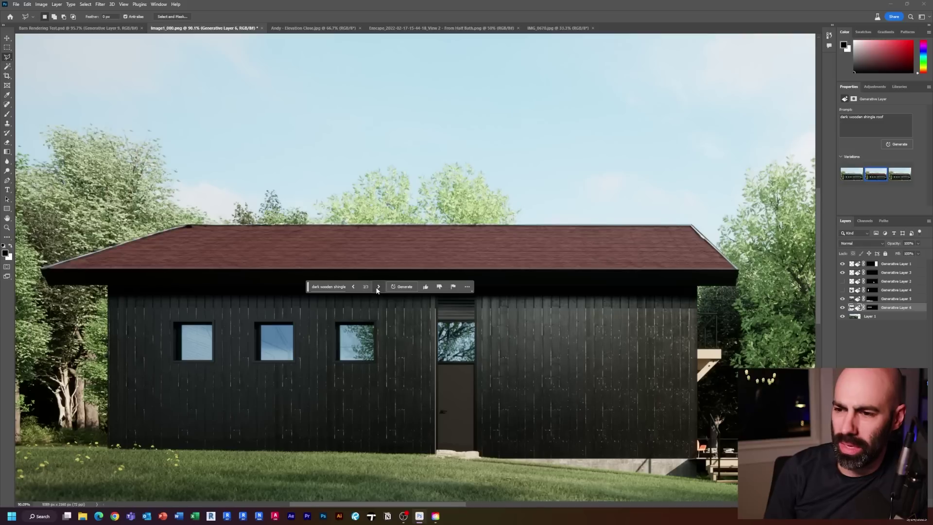
pyautogui.click(378, 289)
pyautogui.click(355, 287)
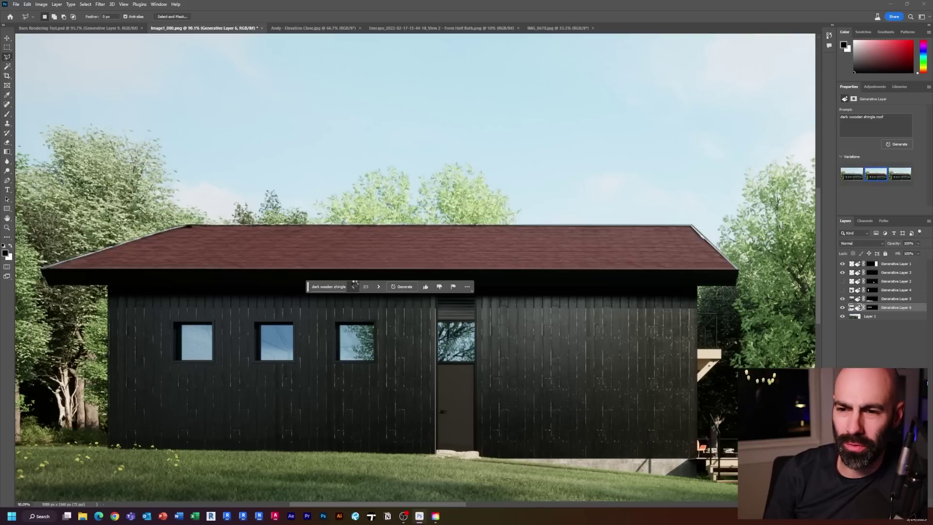
pyautogui.click(355, 287)
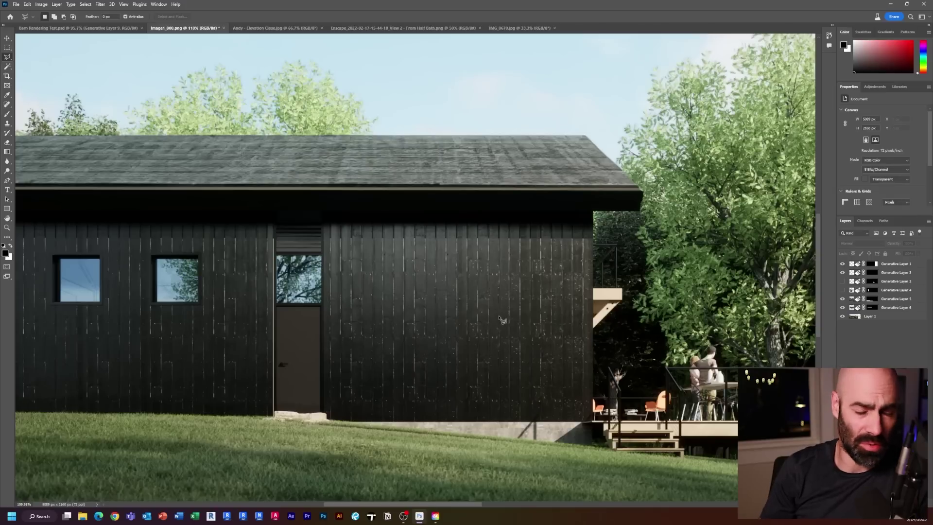
# Step: Marquee-select a tall strip about 116 by 523 px on the cladding right of the door and make Layer 1 active
pyautogui.scroll(2, 460, 277)
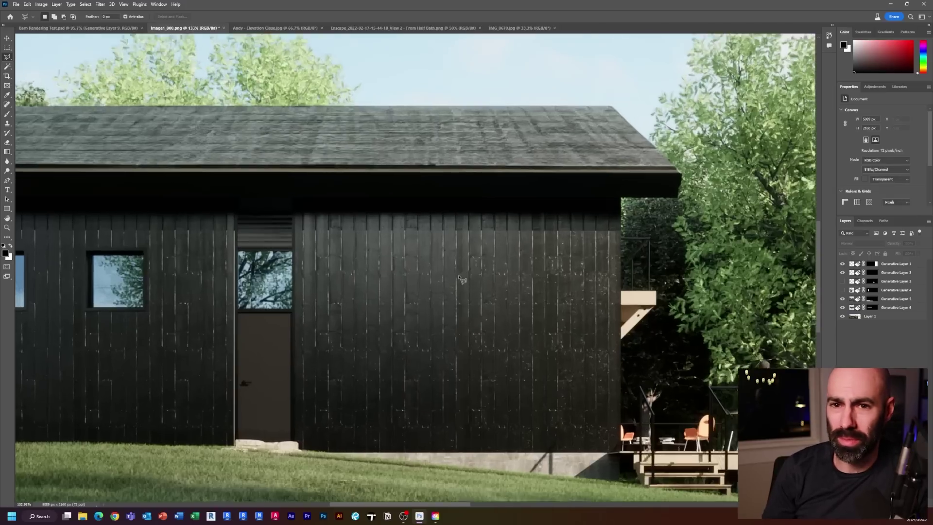
pyautogui.click(7, 47)
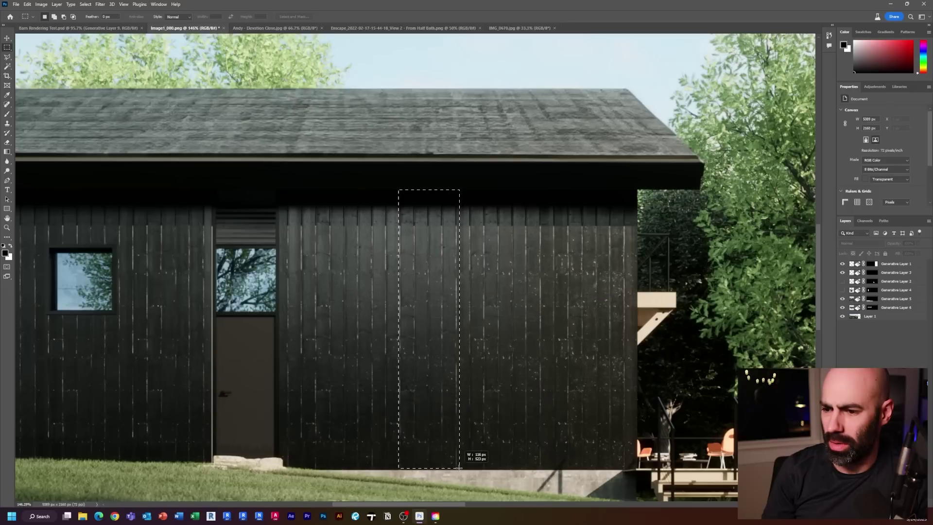
pyautogui.moveTo(459, 468); pyautogui.dragTo(459, 468)
pyautogui.click(370, 479)
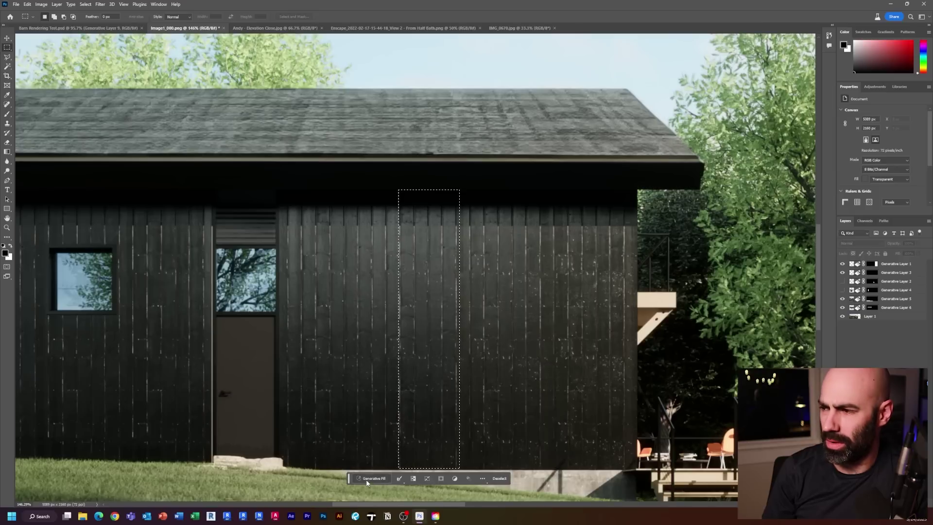
pyautogui.click(907, 310)
pyautogui.click(889, 317)
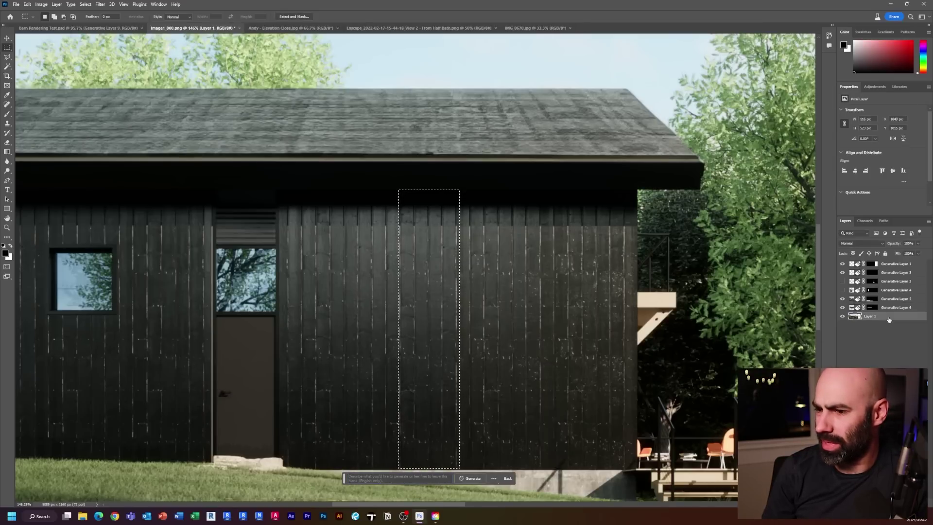
pyautogui.click(507, 478)
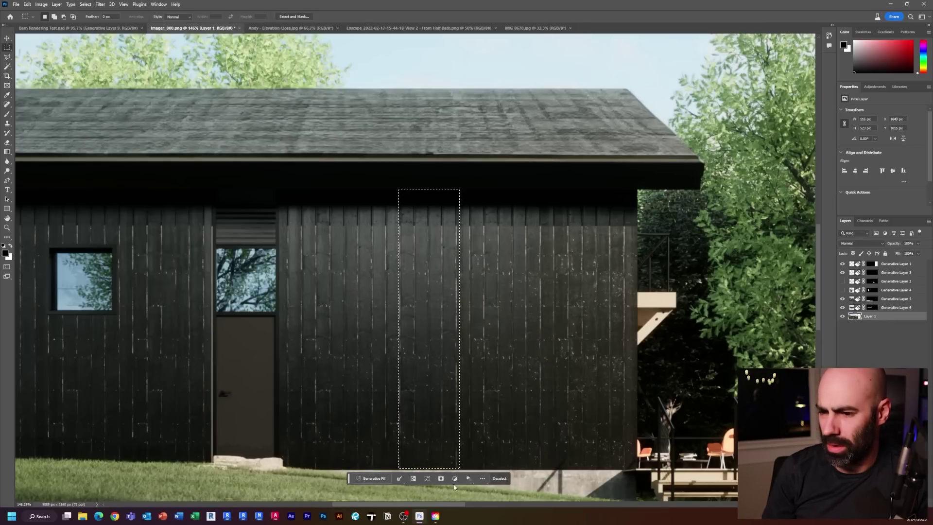
# Step: Generate "tall modern window system with black frame and reflective glass" in the selected wall strip with Generative Fill
pyautogui.click(372, 480)
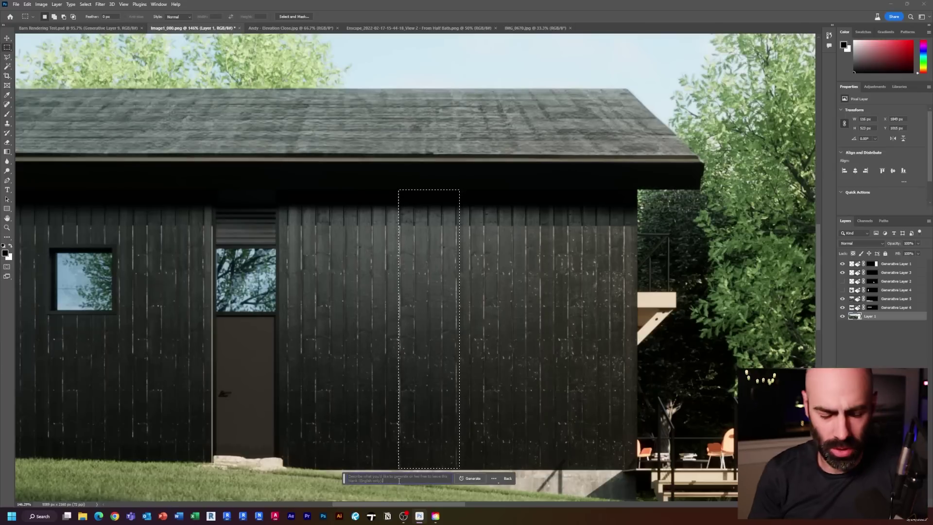
pyautogui.write('tem')
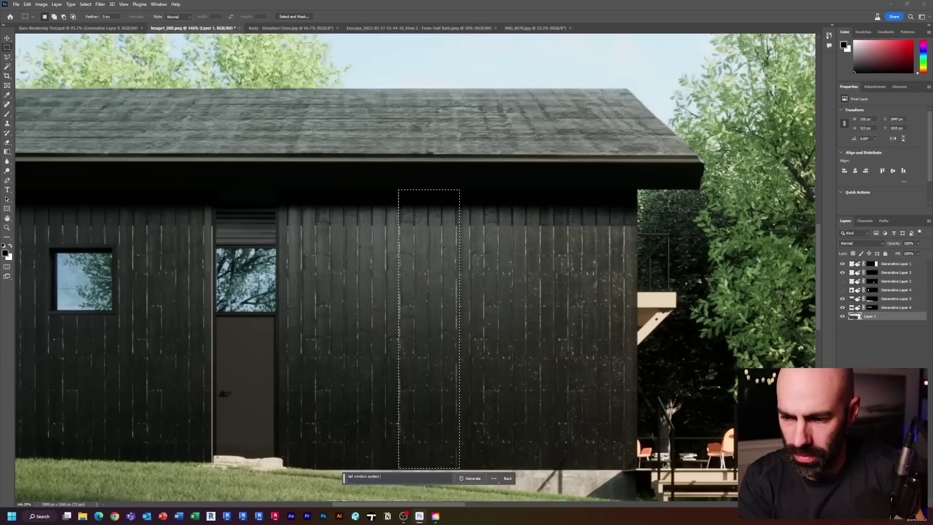
pyautogui.write('th dar')
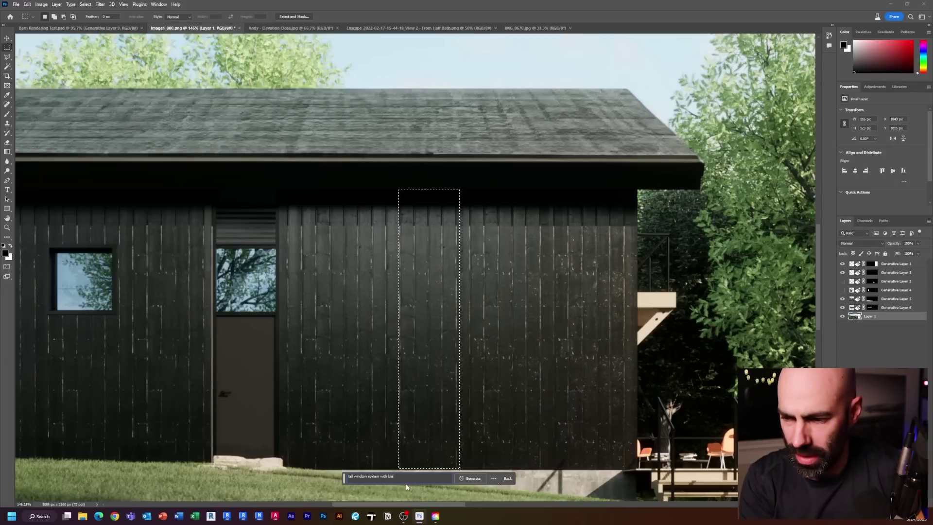
pyautogui.write('ck fra')
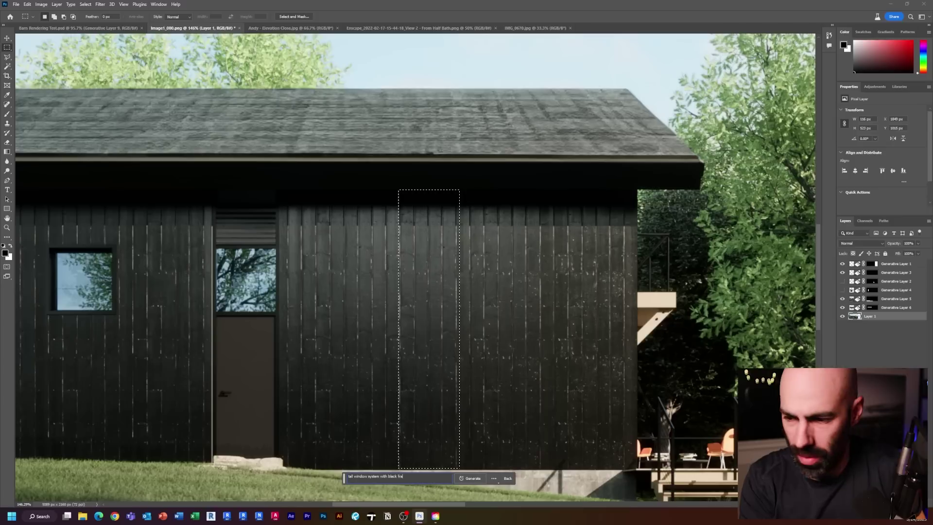
pyautogui.write('me and reflective glass m')
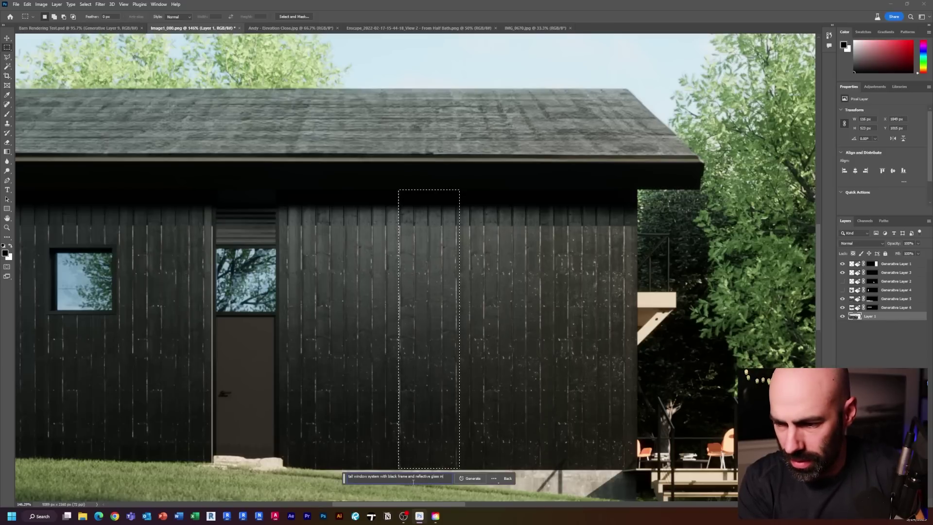
pyautogui.press('BackSpace')
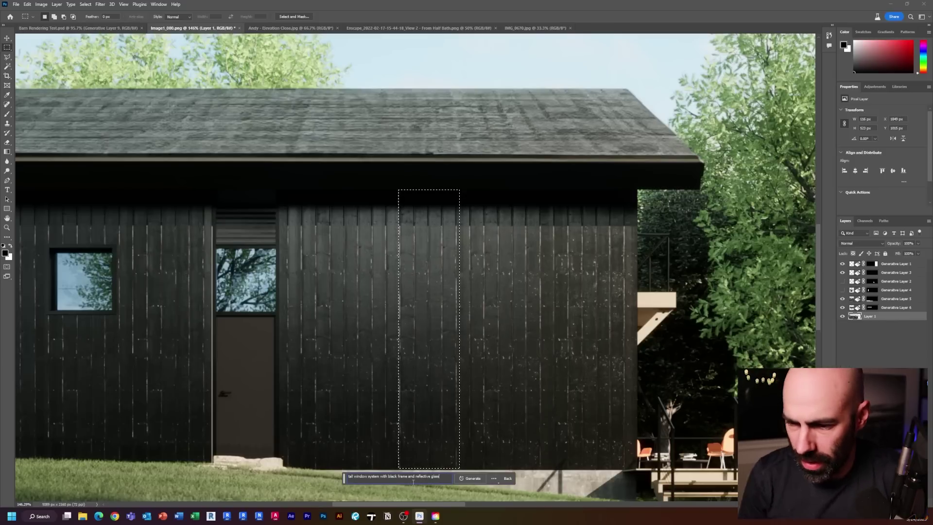
pyautogui.click(355, 477)
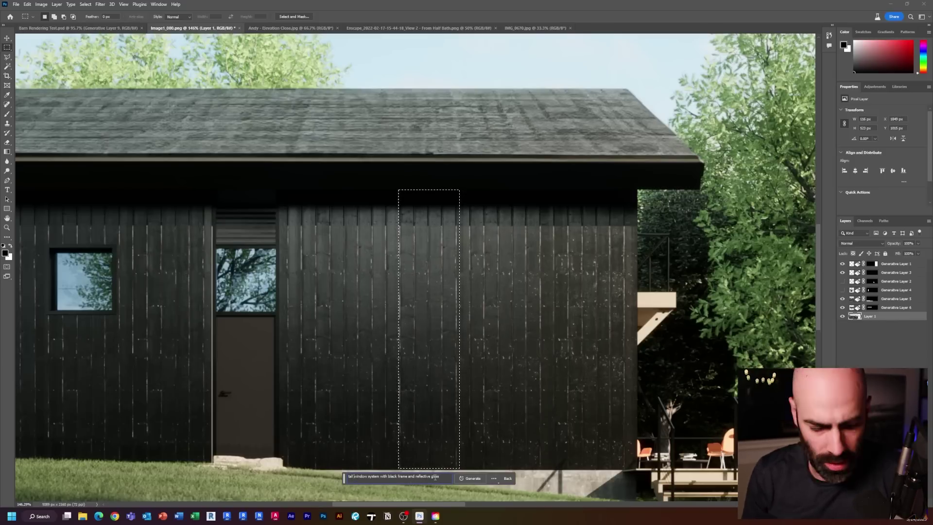
pyautogui.write('modern')
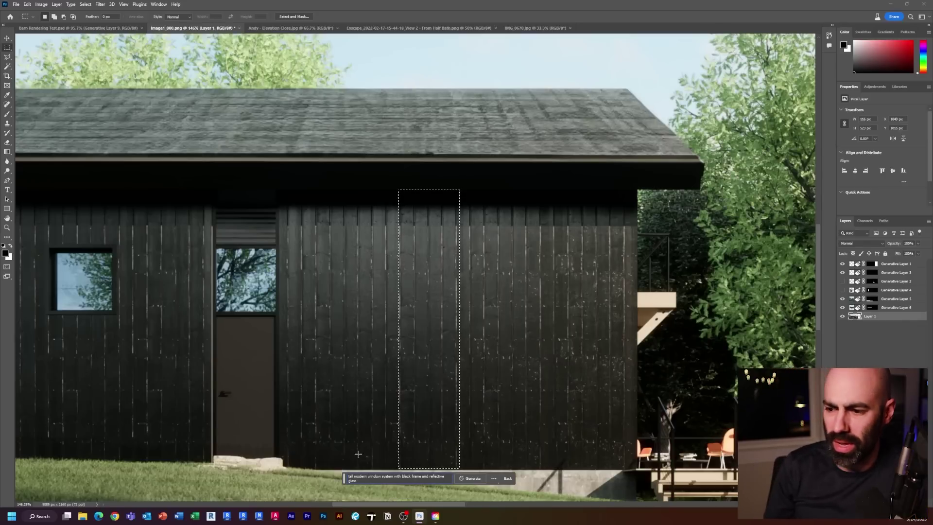
pyautogui.click(462, 480)
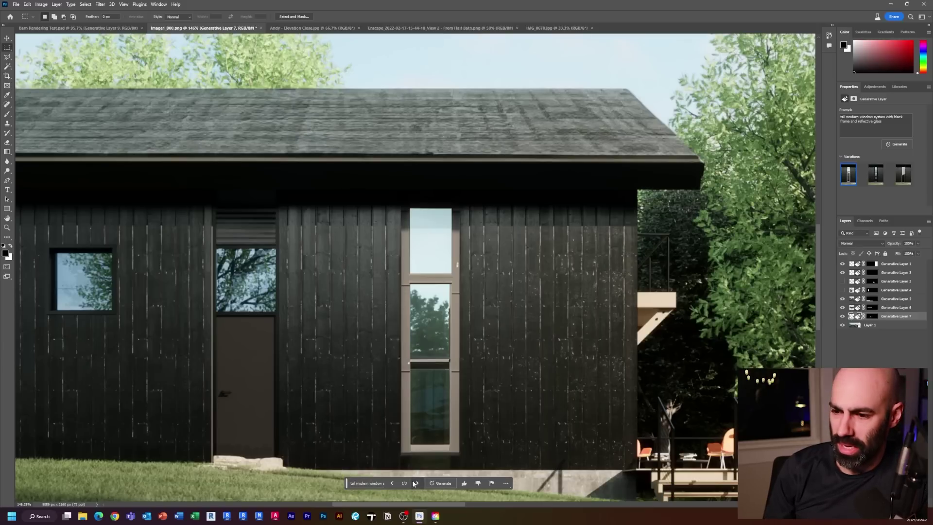
# Step: Compare the tall window variations and keep the second one, with three black-framed panes reflecting a cloudy sky
pyautogui.click(416, 484)
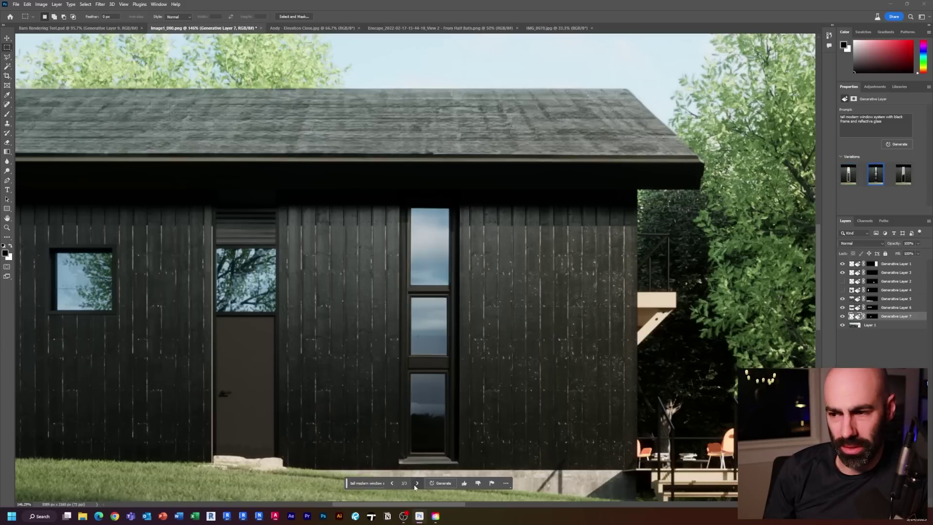
pyautogui.click(417, 484)
pyautogui.click(392, 483)
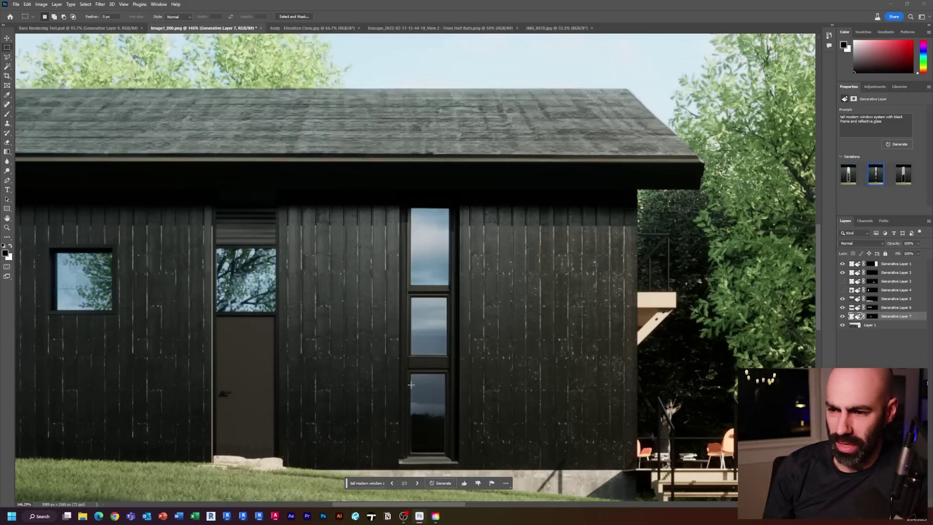
# Step: Examine the generated tall window up close and within the whole facade, toggling Generative Layer 7's visibility to compare
pyautogui.scroll(-5, 411, 385)
pyautogui.scroll(1, 411, 386)
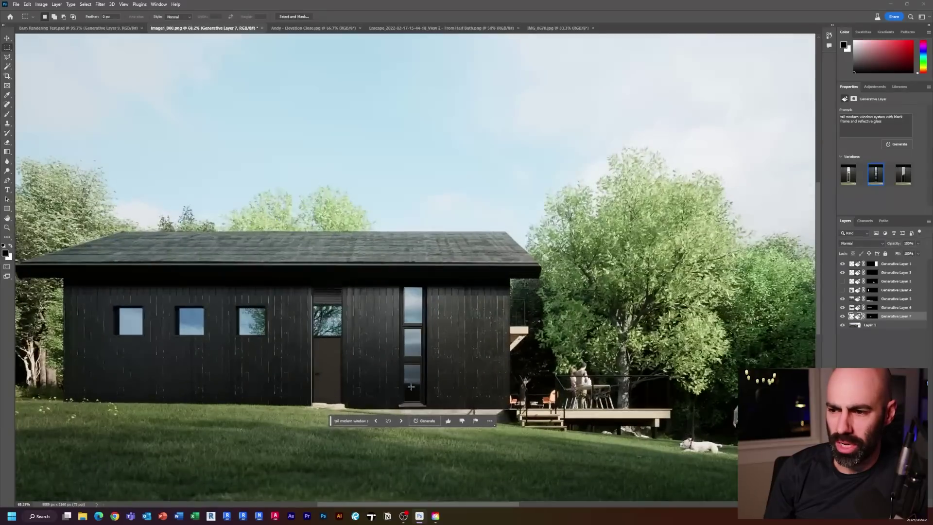
pyautogui.scroll(5, 411, 387)
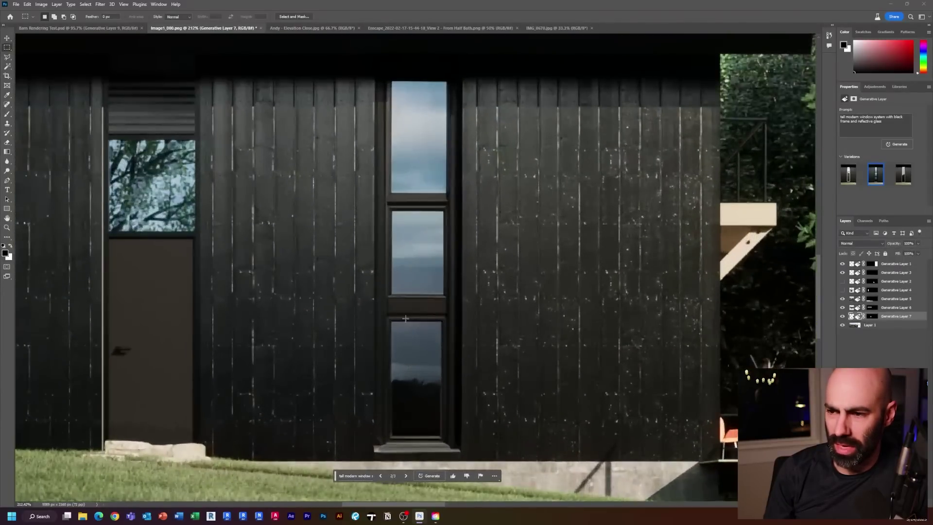
pyautogui.scroll(-6, 406, 318)
pyautogui.scroll(1, 519, 288)
pyautogui.scroll(-1, 519, 288)
pyautogui.scroll(1, 599, 286)
pyautogui.click(843, 317)
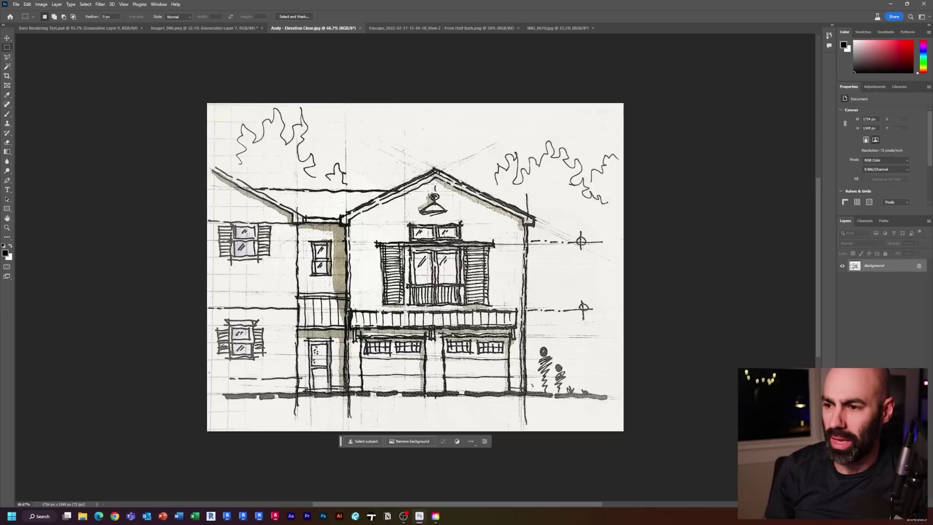
# Step: Lasso the two scribbled figures beside the garage in the elevation sketch and generate "A pencil sketch of 2 men standing" with Generative Fill
pyautogui.scroll(3, 549, 343)
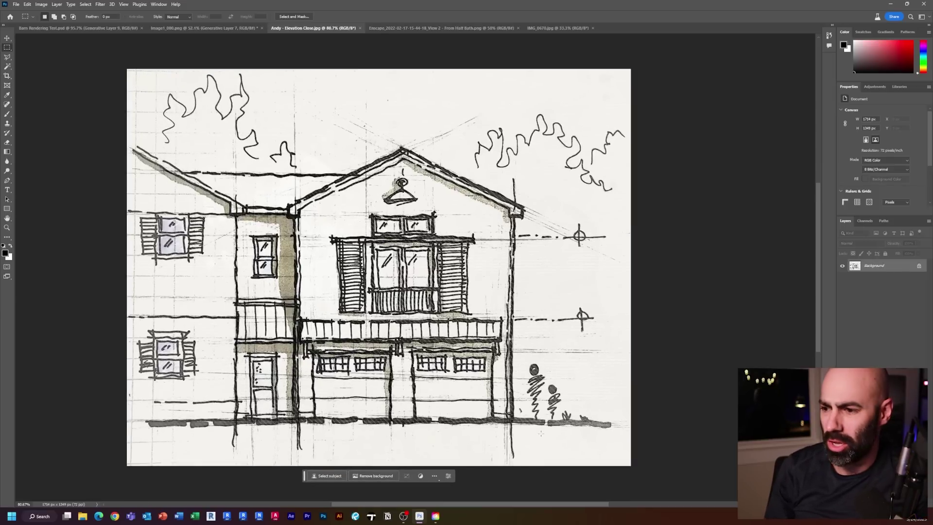
pyautogui.scroll(4, 608, 436)
pyautogui.scroll(-1, 567, 402)
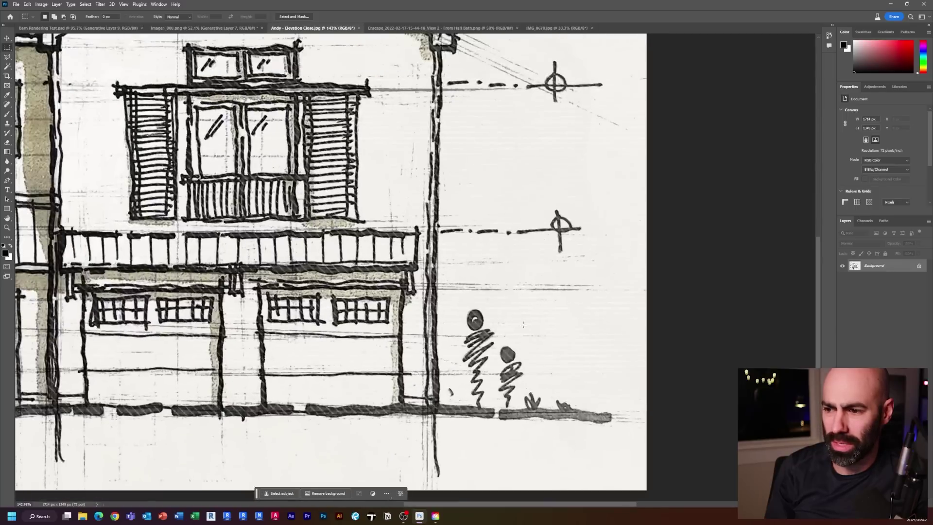
pyautogui.scroll(-4, 405, 270)
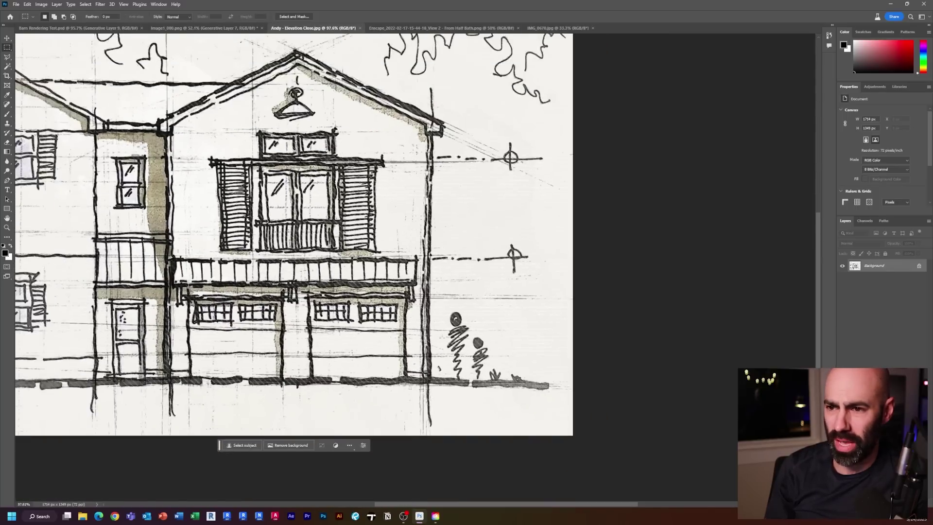
pyautogui.scroll(4, 432, 308)
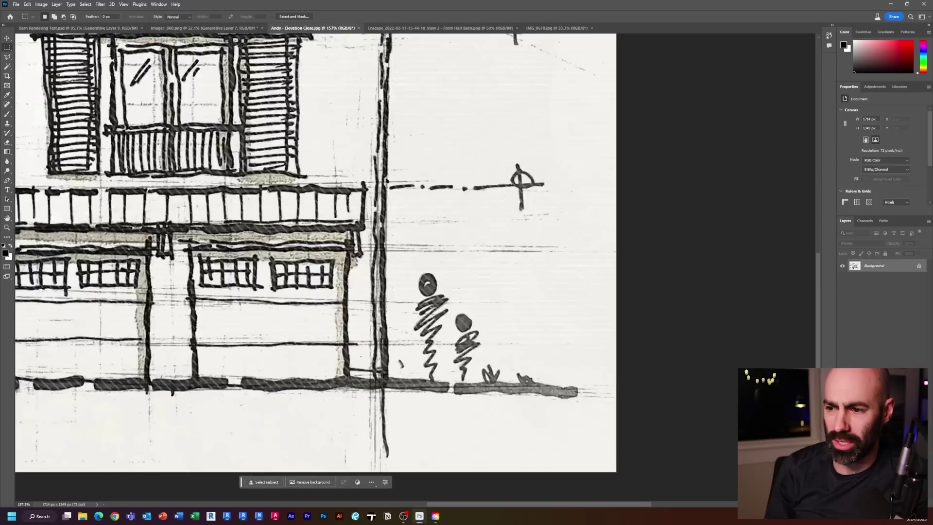
pyautogui.click(6, 56)
pyautogui.moveTo(474, 384); pyautogui.dragTo(415, 368)
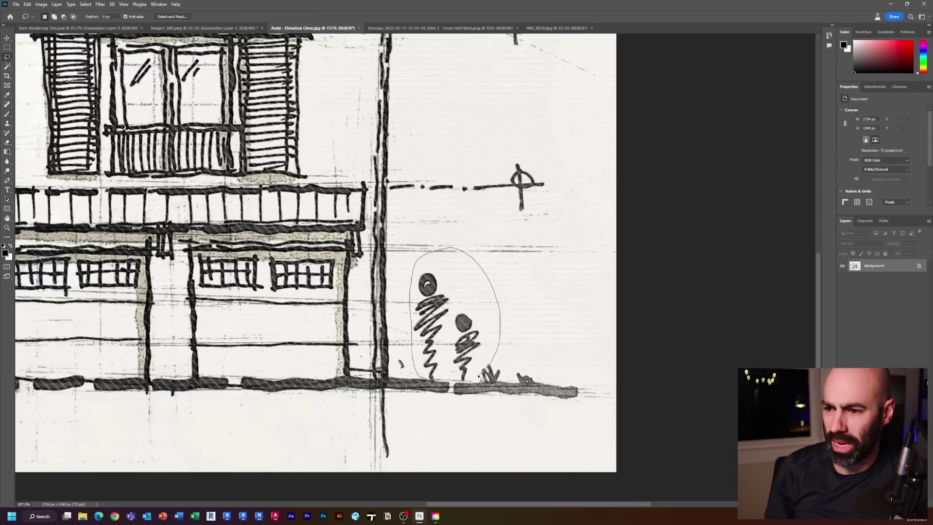
pyautogui.moveTo(474, 384); pyautogui.dragTo(473, 383)
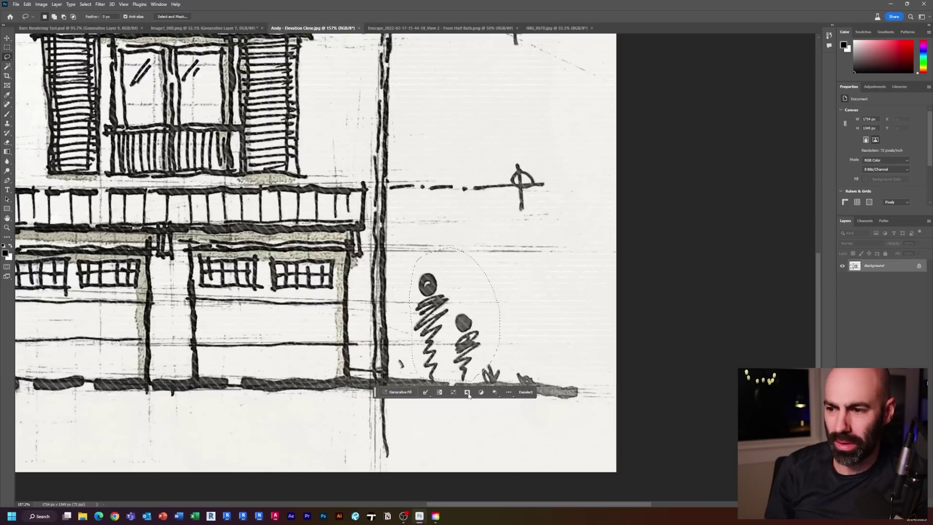
pyautogui.click(396, 392)
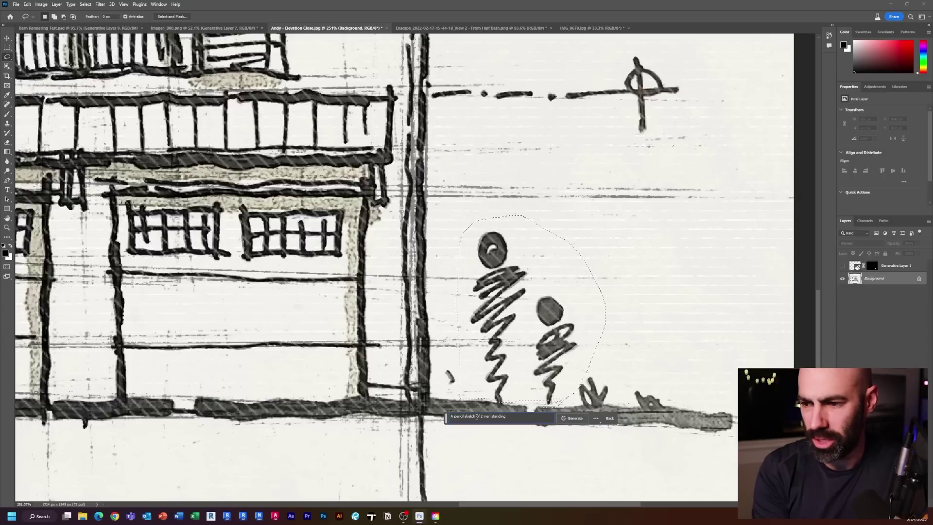
pyautogui.press('Return')
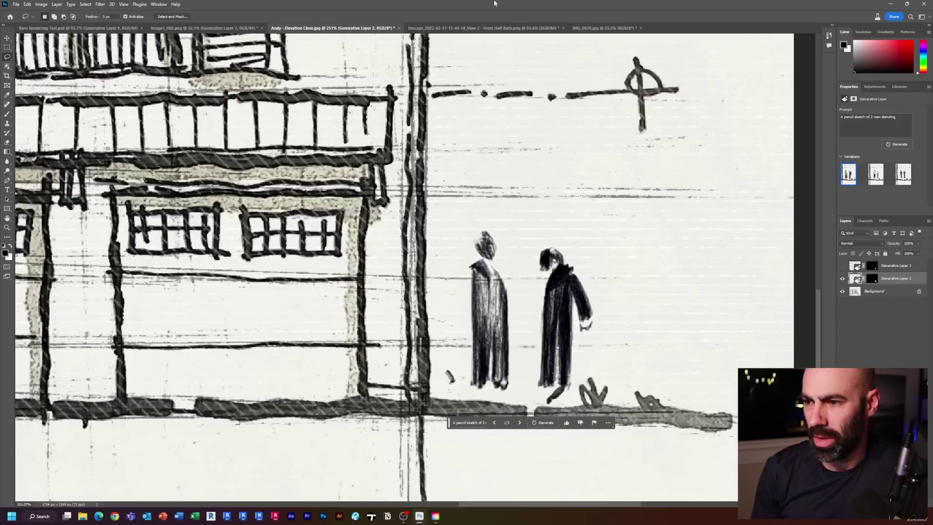
# Step: Compare the generated variations of the two sketched men and keep the second one, with the taller figure in black trousers
pyautogui.click(518, 423)
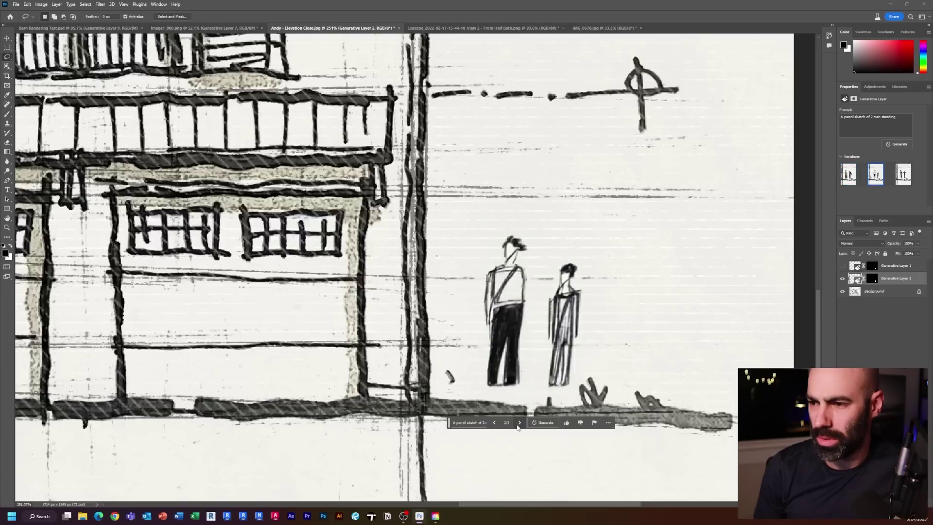
pyautogui.click(519, 422)
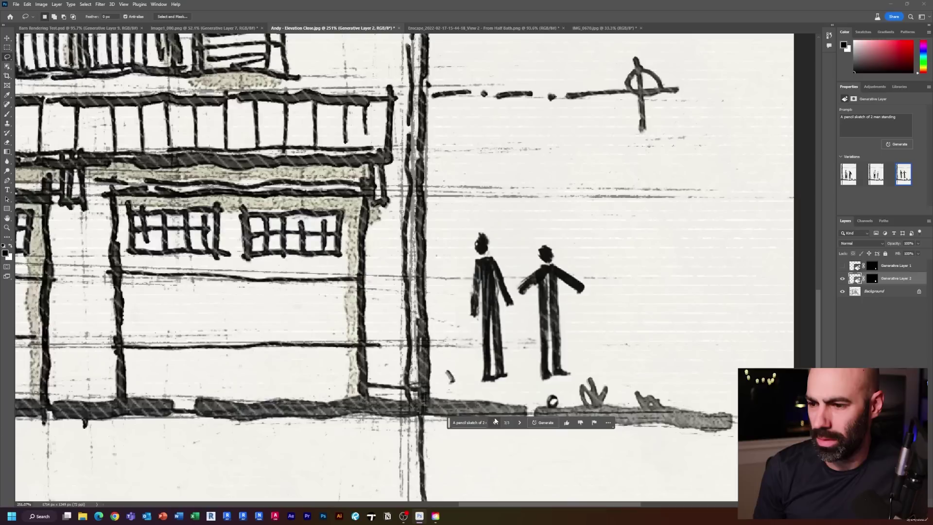
pyautogui.click(496, 422)
pyautogui.scroll(-5, 541, 377)
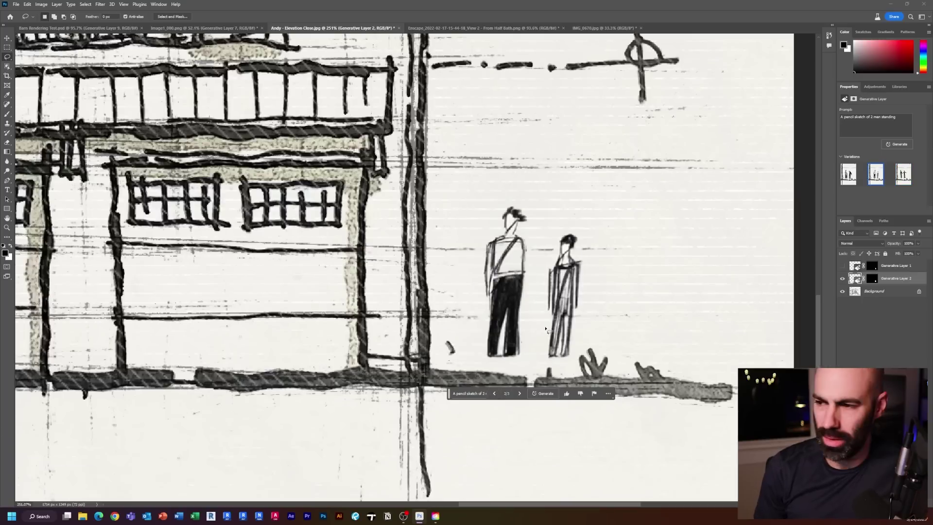
pyautogui.scroll(2, 515, 314)
pyautogui.scroll(1, 515, 313)
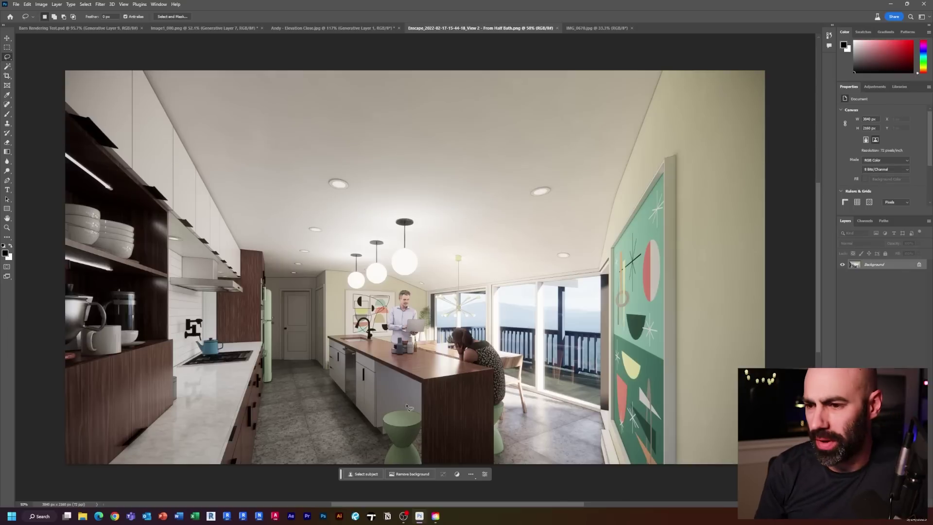
# Step: Lasso a small oval on the kitchen island in front of the seated woman and generate "cereal bowl" there with Generative Fill
pyautogui.scroll(8, 460, 358)
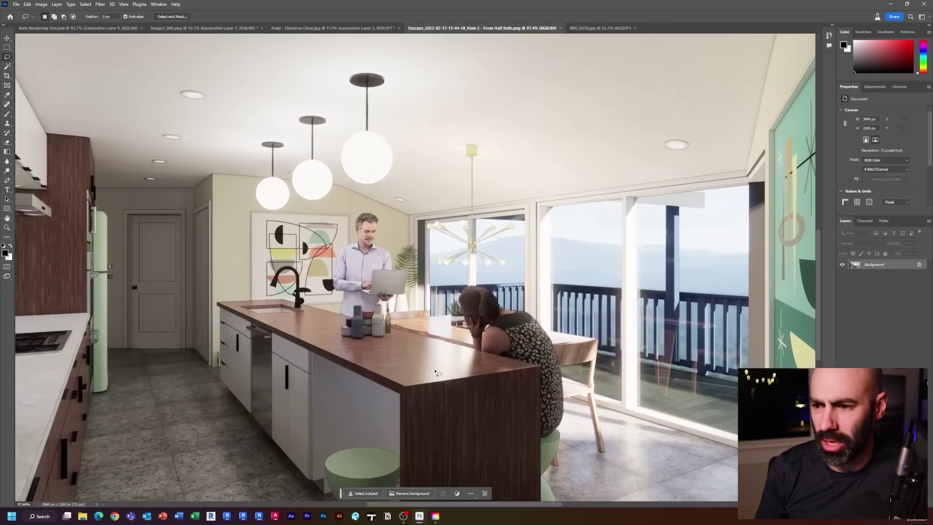
pyautogui.scroll(10, 436, 363)
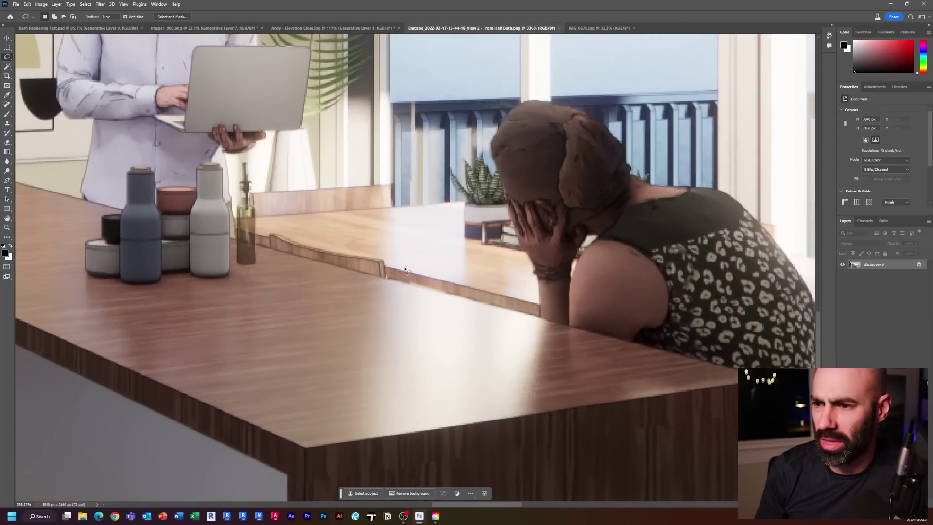
pyautogui.moveTo(405, 268); pyautogui.dragTo(452, 269)
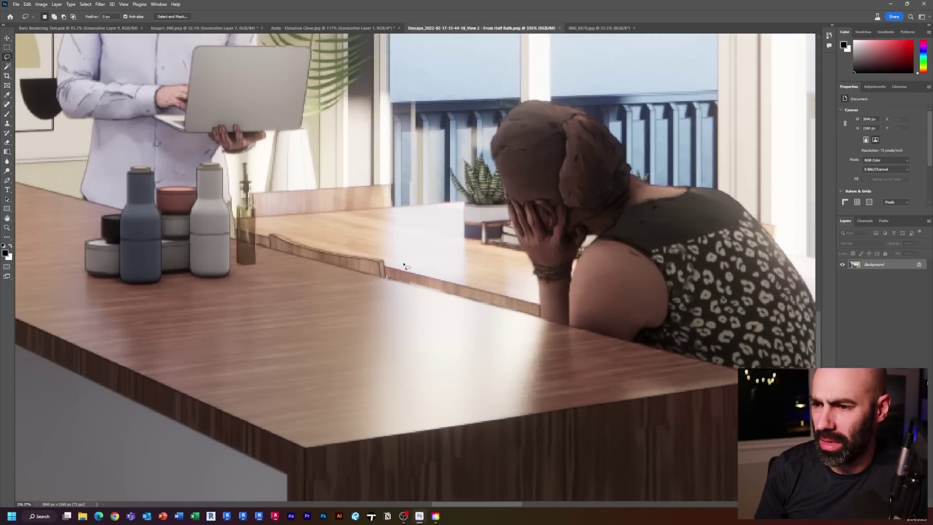
pyautogui.moveTo(405, 267); pyautogui.dragTo(406, 268)
pyautogui.click(395, 331)
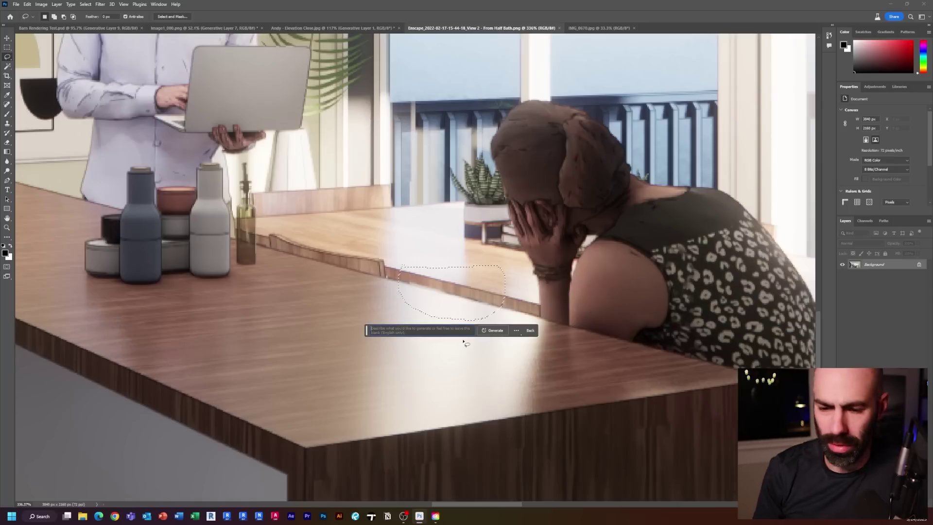
pyautogui.write('care')
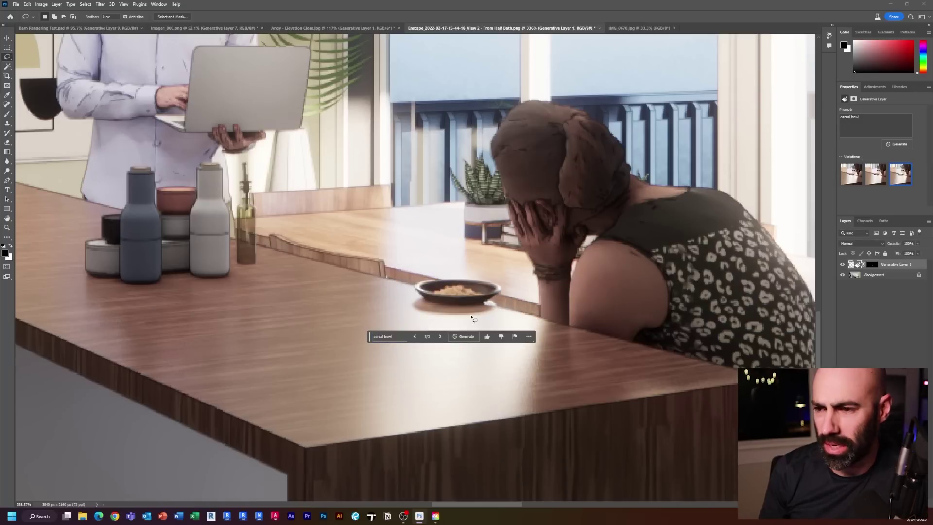
# Step: Lasso a tall area from the railing down to the floor at the glass door beside the green wall art
pyautogui.scroll(-6, 471, 317)
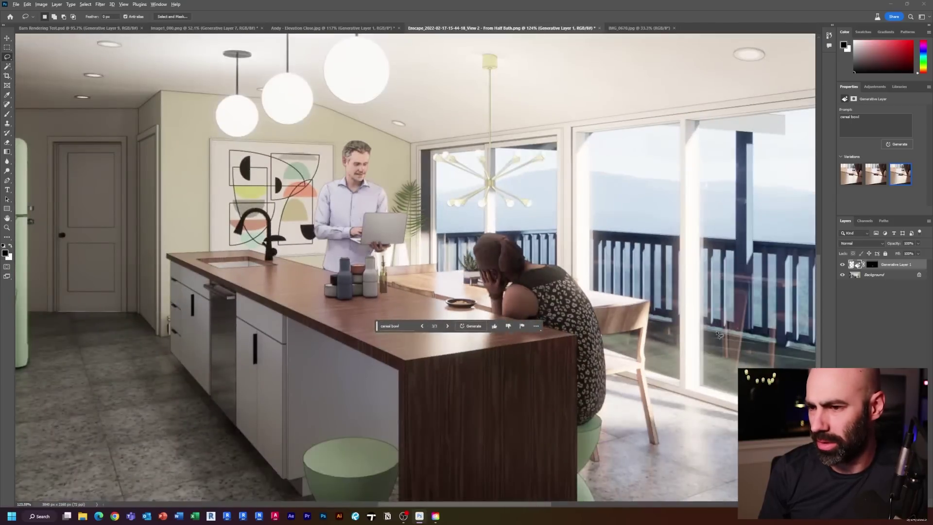
pyautogui.scroll(-2, 470, 317)
pyautogui.scroll(3, 471, 317)
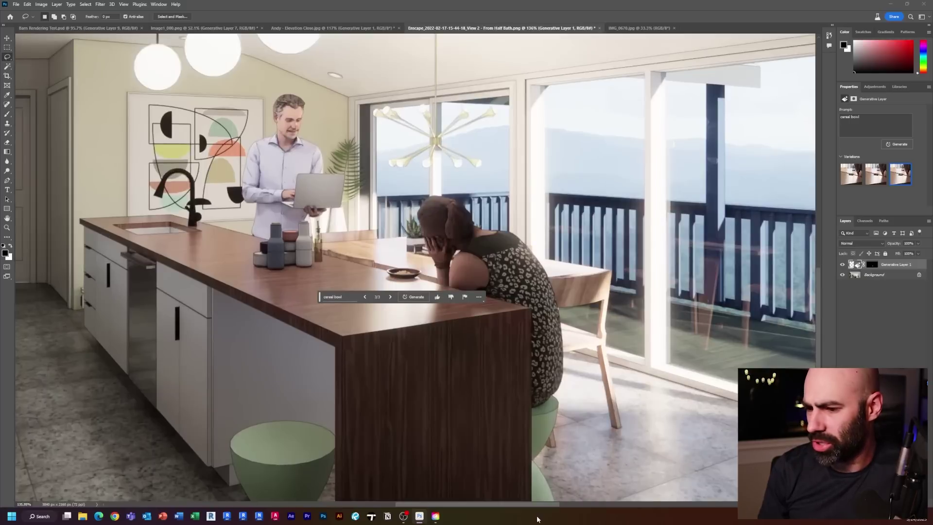
pyautogui.moveTo(517, 507); pyautogui.dragTo(559, 521)
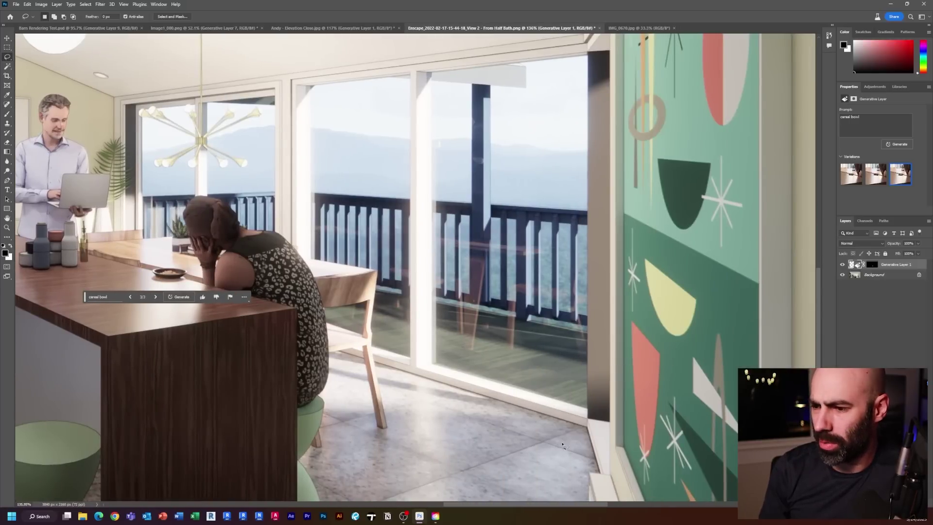
pyautogui.moveTo(564, 446)
pyautogui.mouseDown()
pyautogui.moveTo(514, 447)
pyautogui.moveTo(477, 427)
pyautogui.mouseUp()
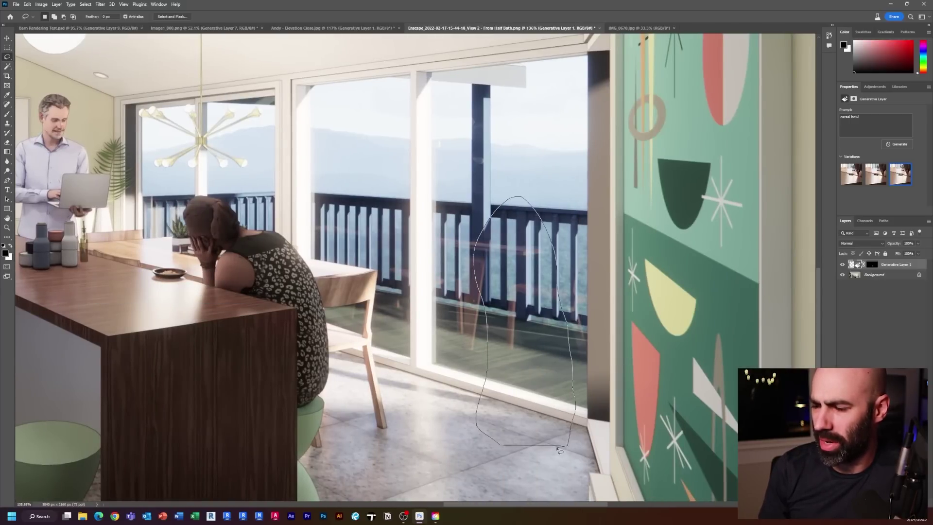
pyautogui.moveTo(558, 450); pyautogui.dragTo(562, 448)
# Step: Generate "add an indoor house plant" in the selected area by the glass door with Generative Fill
pyautogui.click(467, 458)
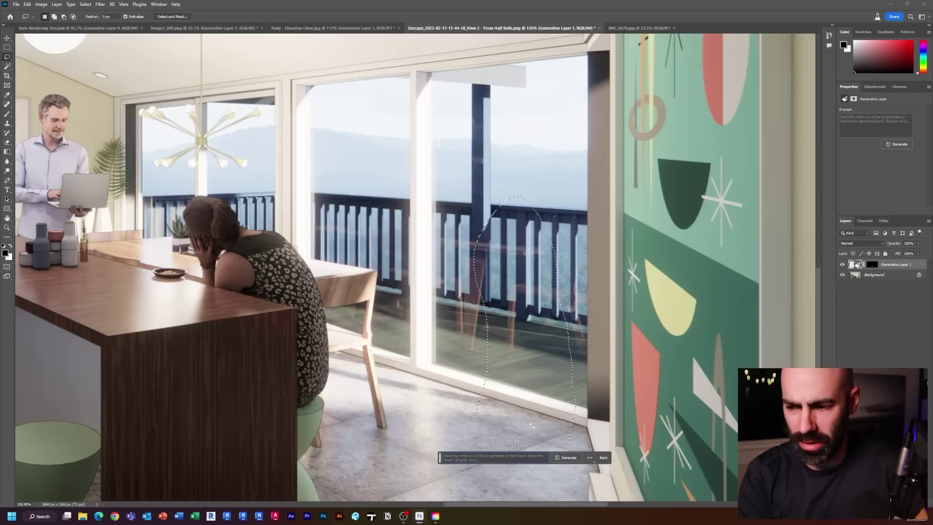
pyautogui.write('add an indoor hous')
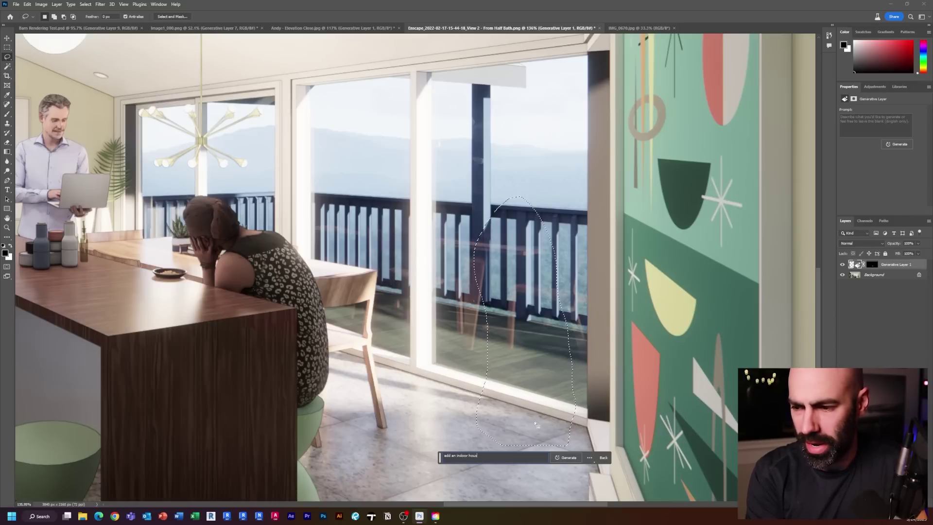
pyautogui.press('Return')
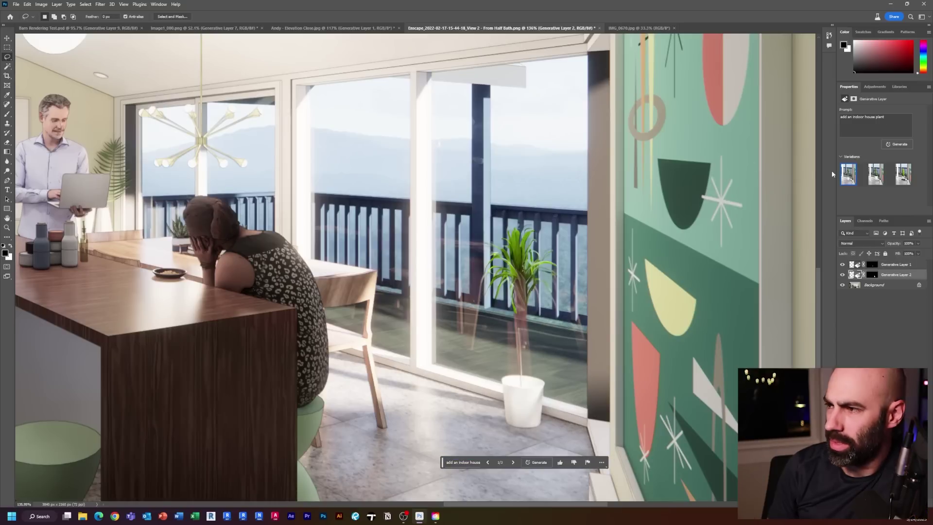
# Step: Compare the house plant variations and keep the third one, a tall upright plant in a white pot on a black stand
pyautogui.click(514, 462)
pyautogui.click(514, 462)
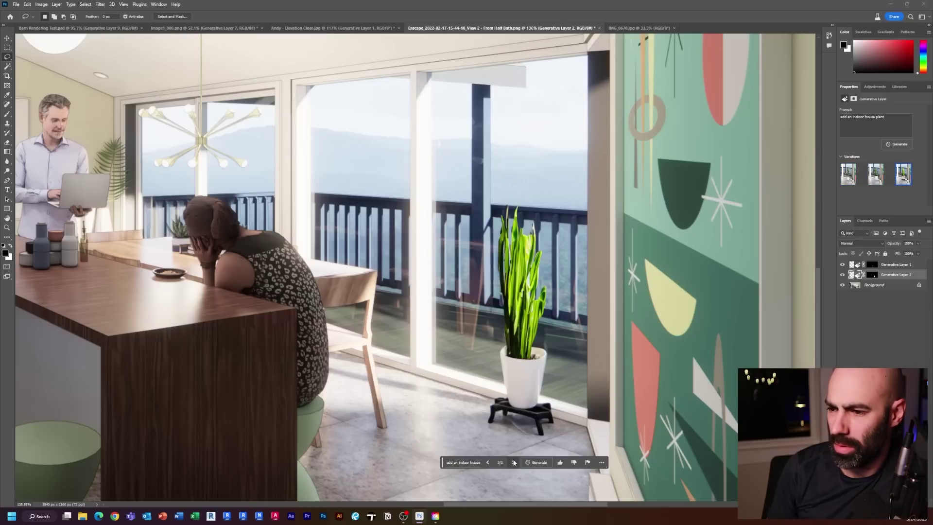
pyautogui.click(489, 462)
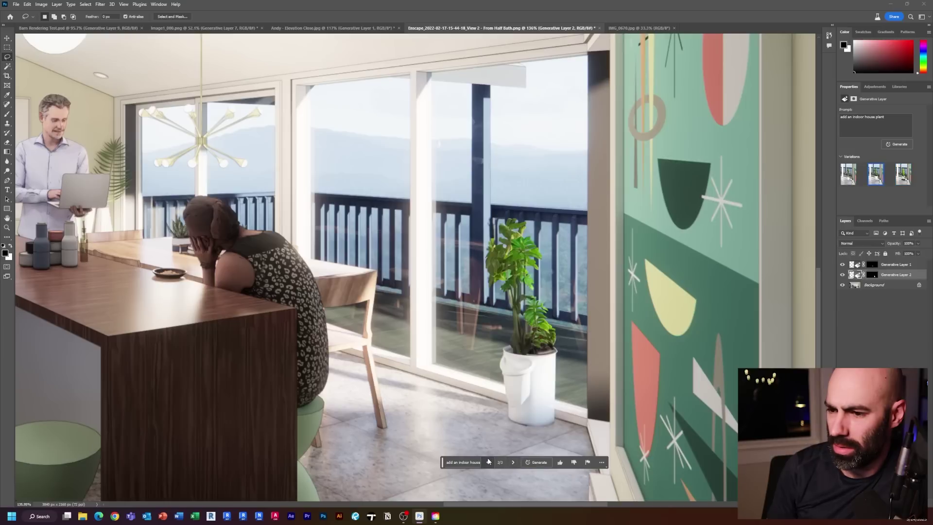
pyautogui.click(514, 462)
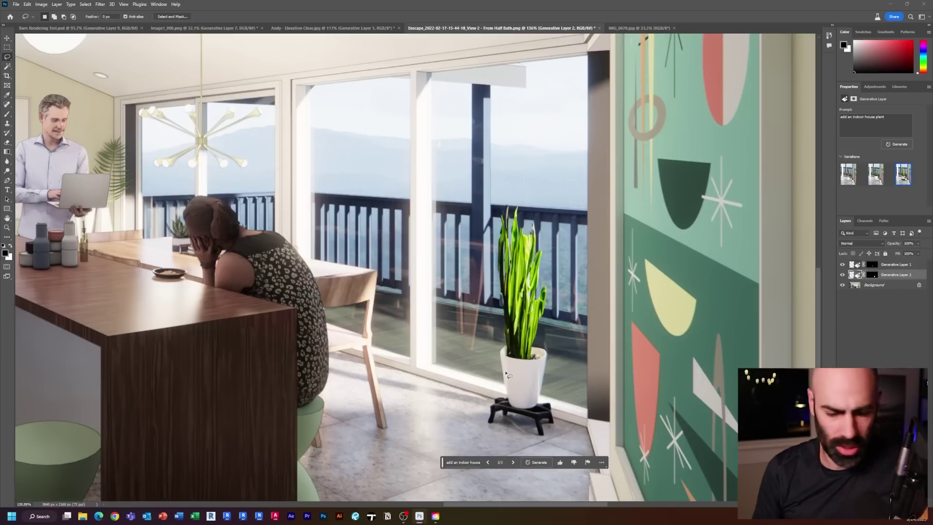
# Step: Examine the plant's pot, stand and floor contact up close and how it fits into the whole kitchen rendering
pyautogui.scroll(-3, 461, 267)
pyautogui.scroll(5, 500, 399)
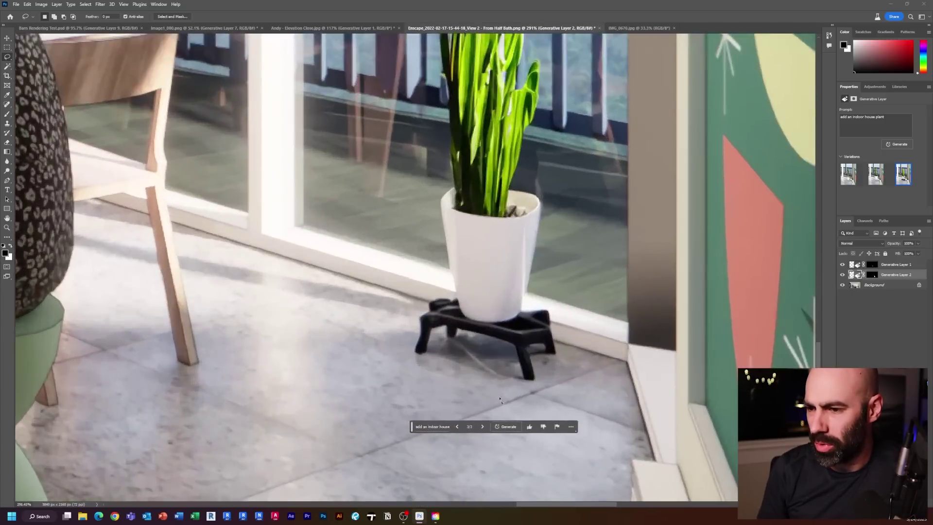
pyautogui.click(483, 427)
pyautogui.click(456, 428)
pyautogui.scroll(-5, 495, 417)
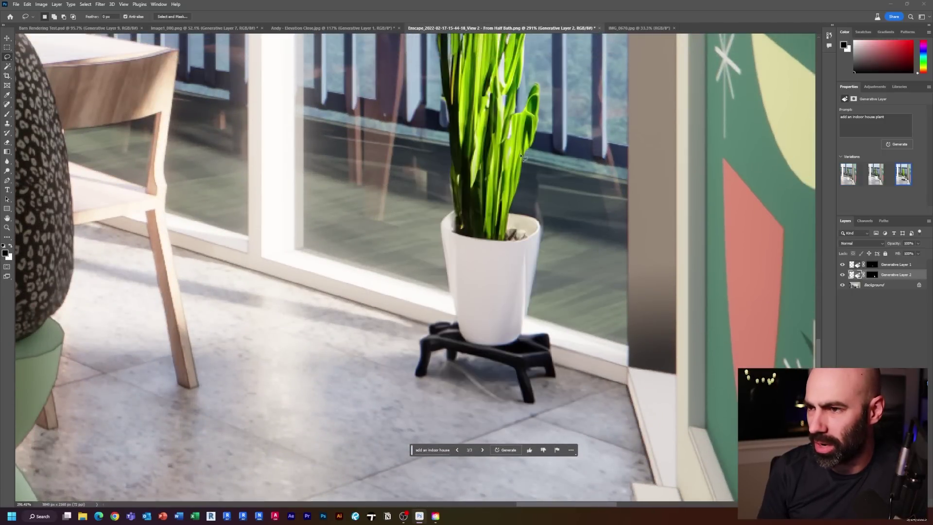
pyautogui.scroll(-2, 521, 323)
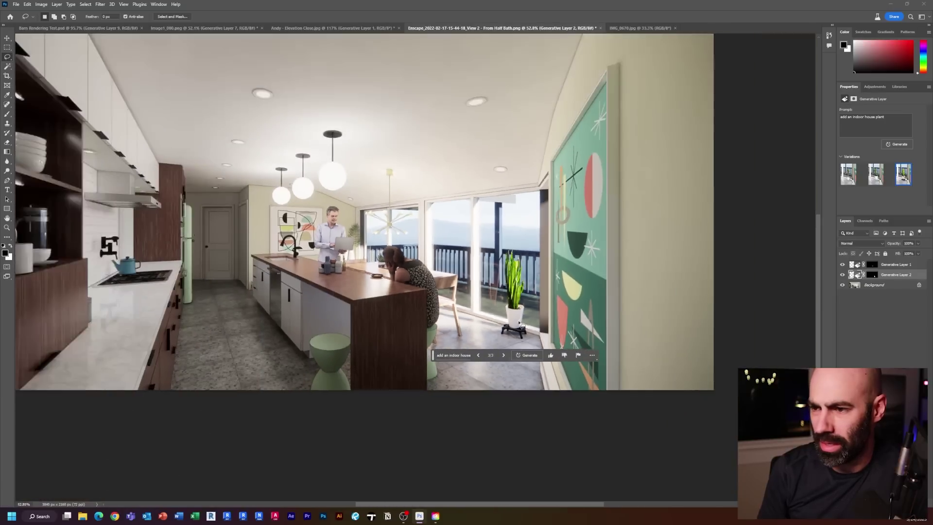
pyautogui.scroll(1, 185, 261)
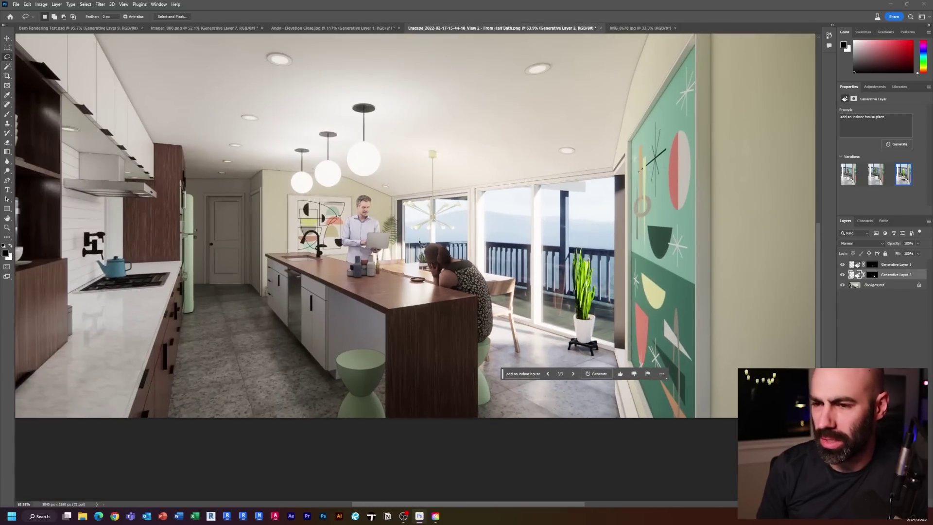
pyautogui.scroll(1, 419, 241)
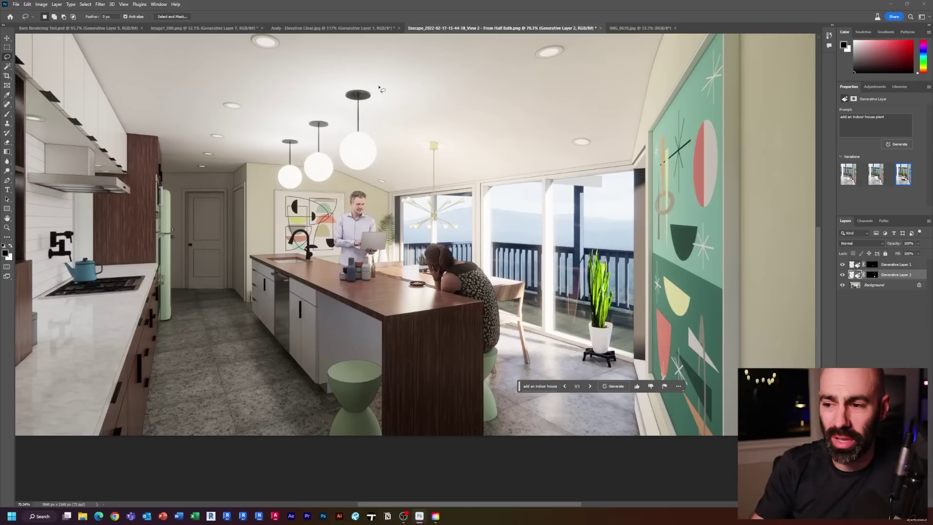
# Step: In the IMG_0670.jpg fishing photo, select the man and the fish with the Object Selection tool and invert the selection
pyautogui.scroll(2, 312, 290)
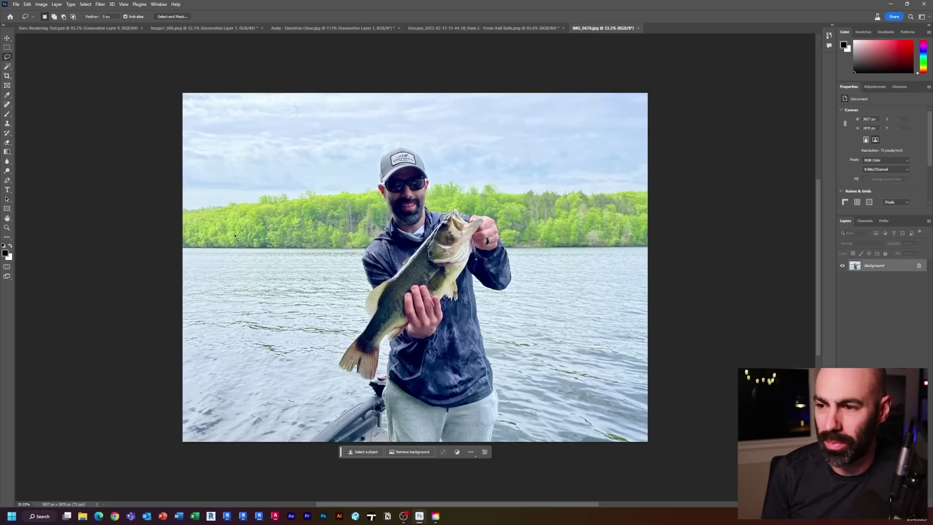
pyautogui.click(6, 66)
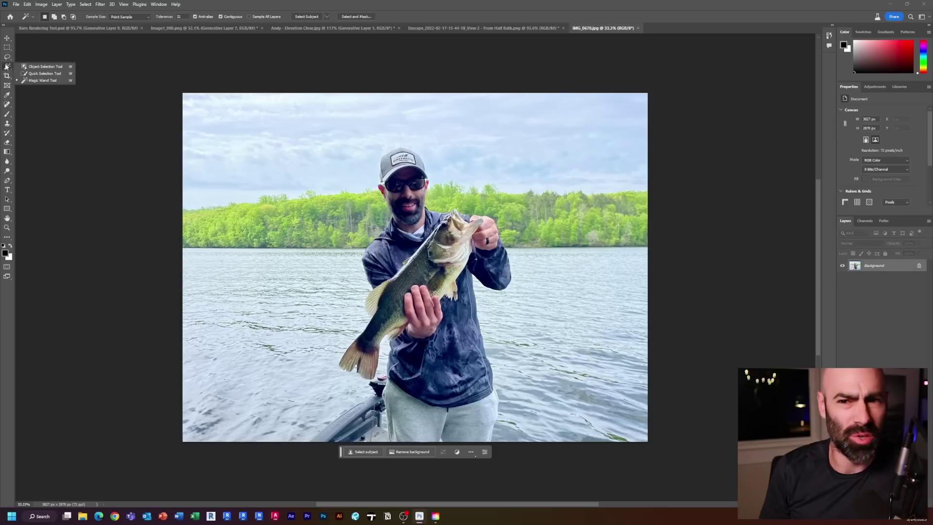
pyautogui.click(36, 68)
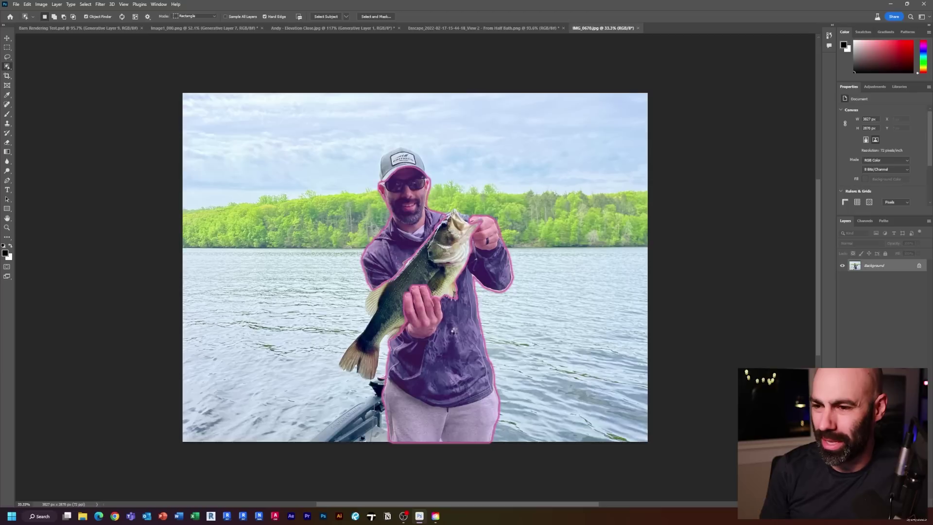
pyautogui.click(434, 271)
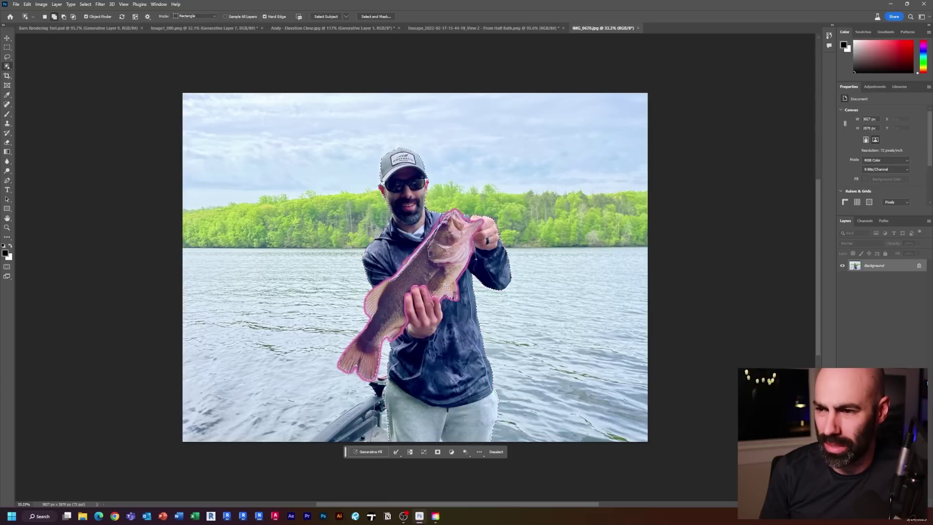
pyautogui.rightClick(447, 328)
pyautogui.click(468, 339)
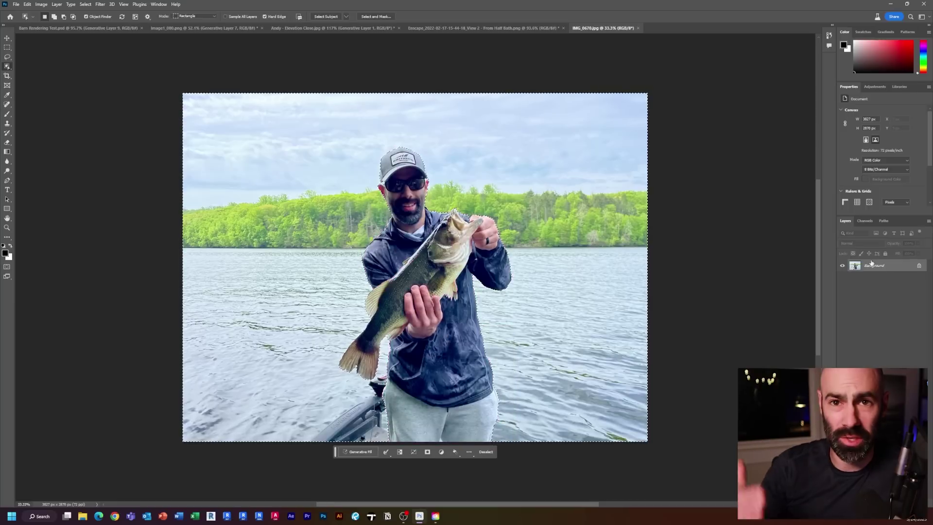
# Step: Replace the selected background around the man and fish using Generative Fill with the prompt "a lake on mars"
pyautogui.click(362, 452)
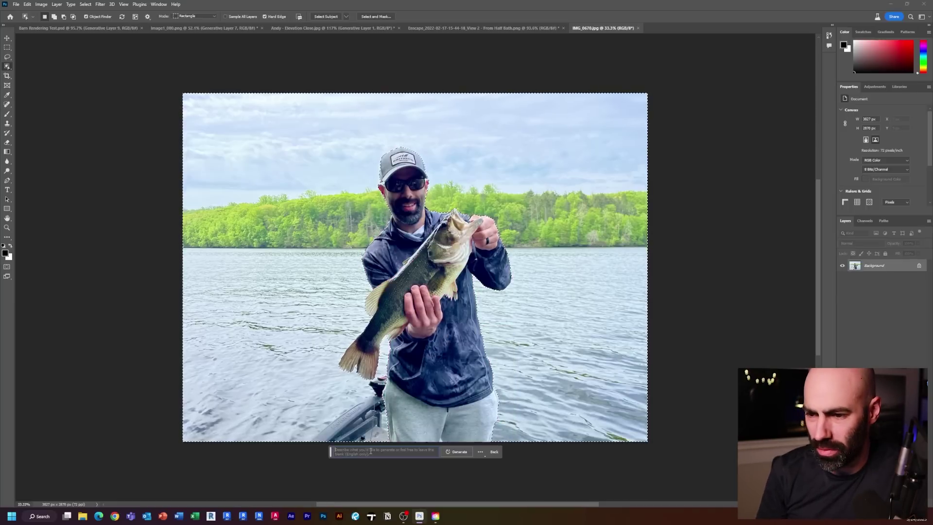
pyautogui.write('fishing on a lak')
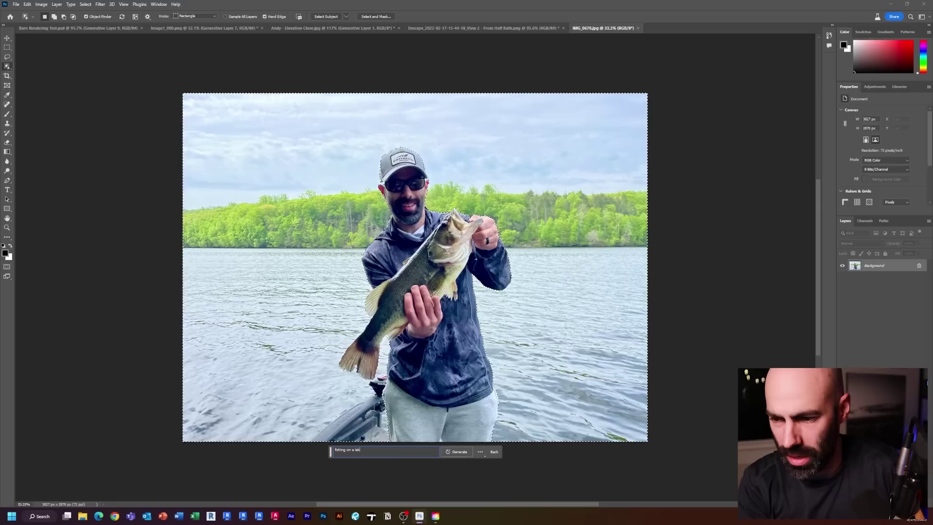
pyautogui.write('e in me')
pyautogui.hotkey('ctrl', 'a')
pyautogui.write('a lake')
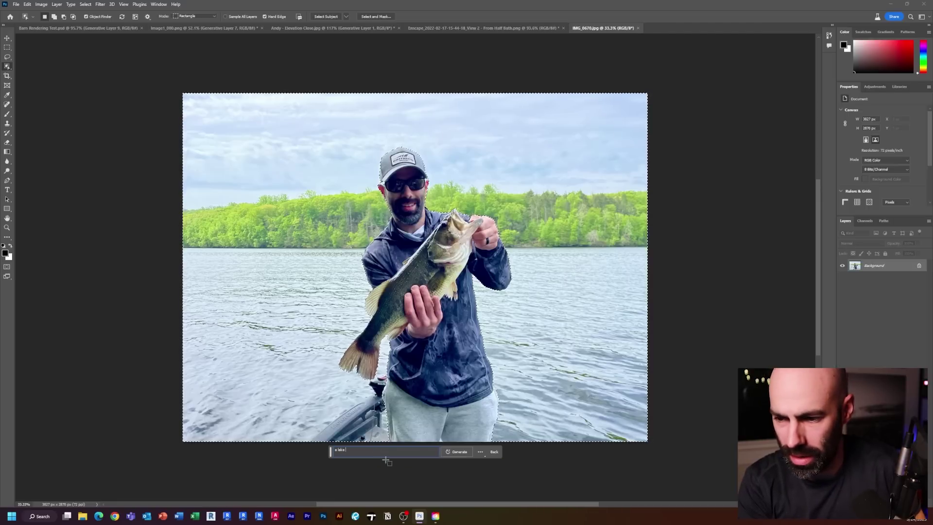
pyautogui.press('Return')
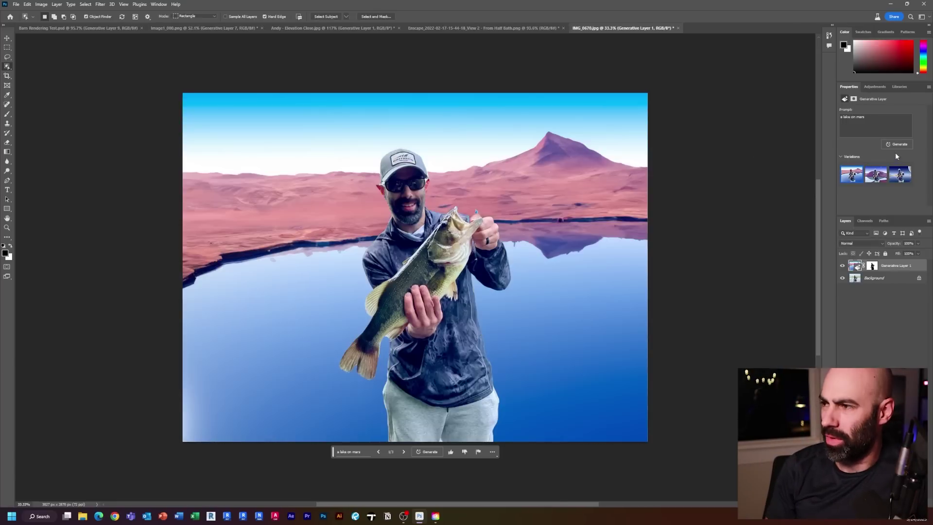
# Step: Compare the Mars lake variations and keep the third one, with the dark blue sky and large planet, then deselect the layer
pyautogui.click(403, 452)
pyautogui.click(403, 451)
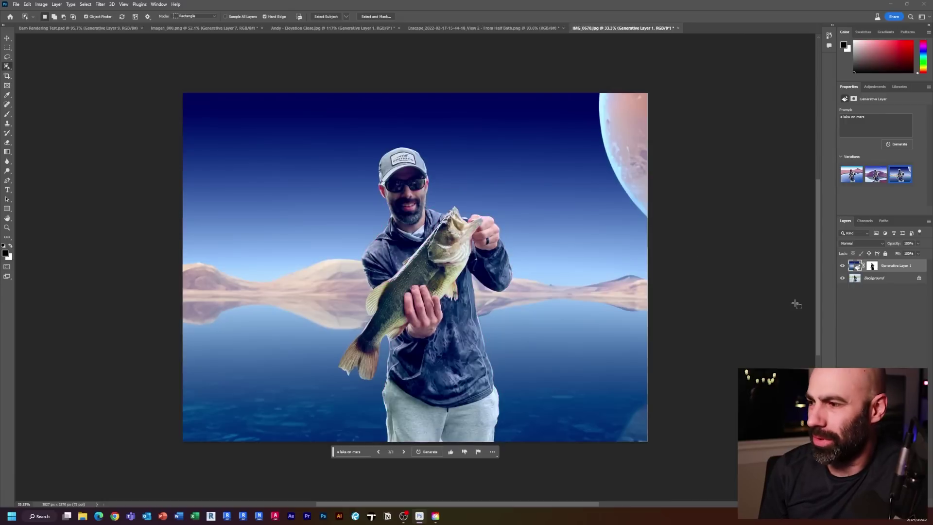
pyautogui.click(876, 315)
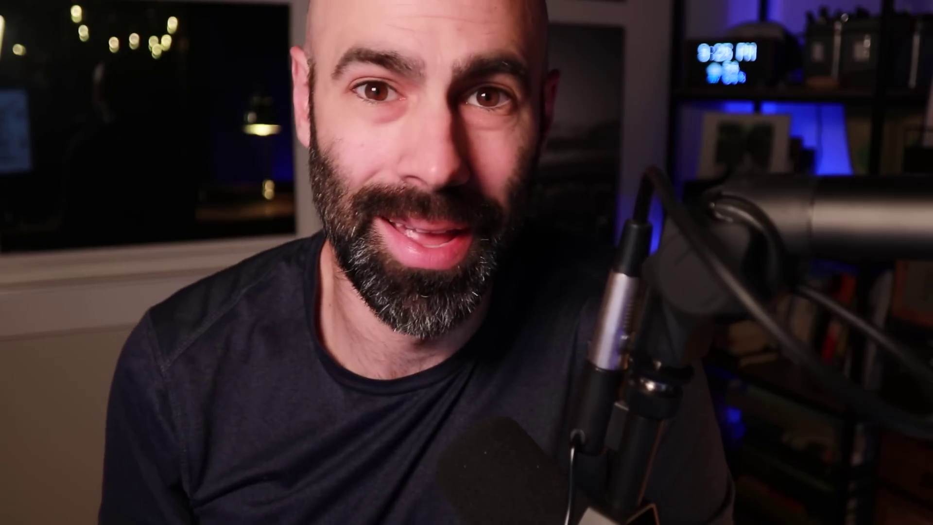